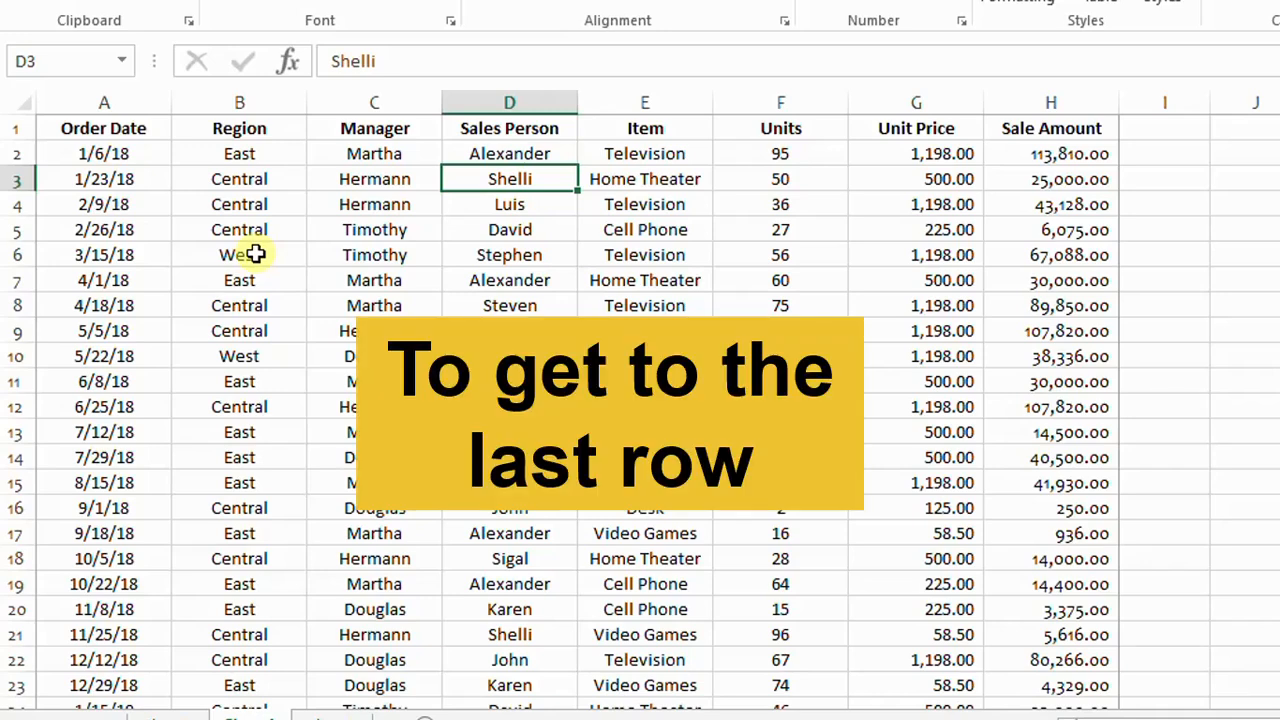
Step: From cell A1, jump to the last data row and back, and to the last header column and back
click(143, 129)
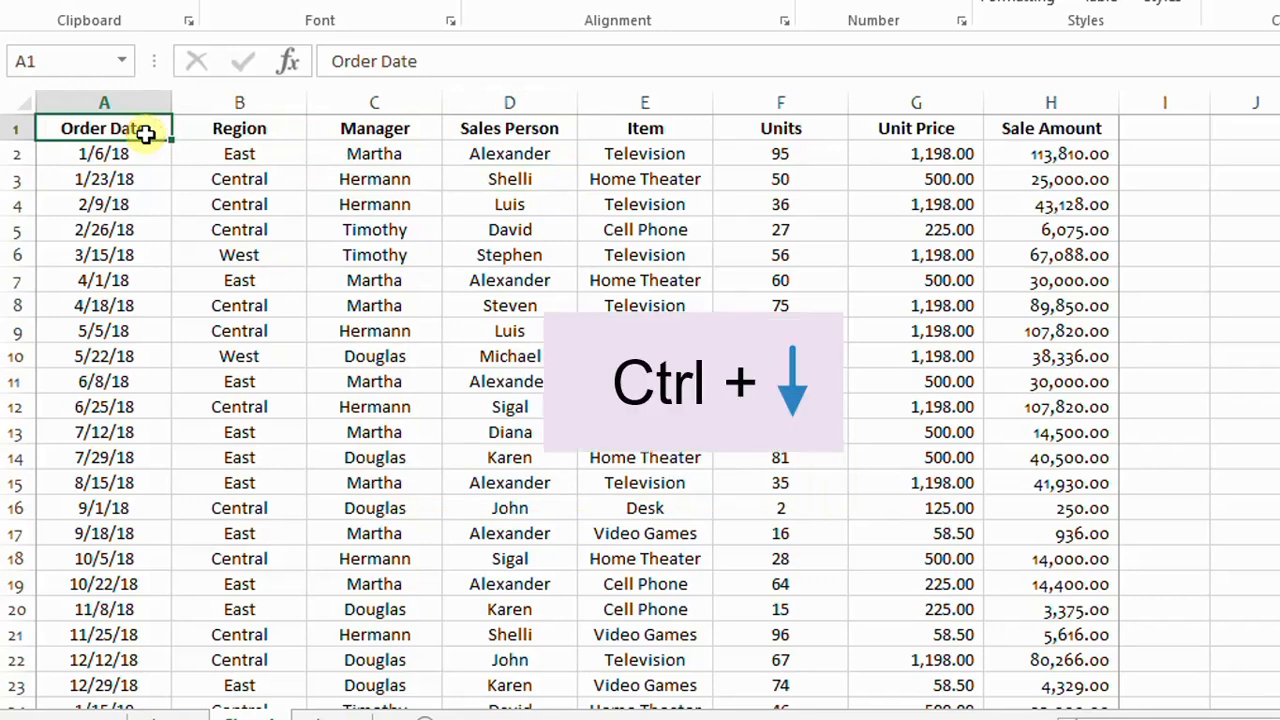
key(ctrl+Down)
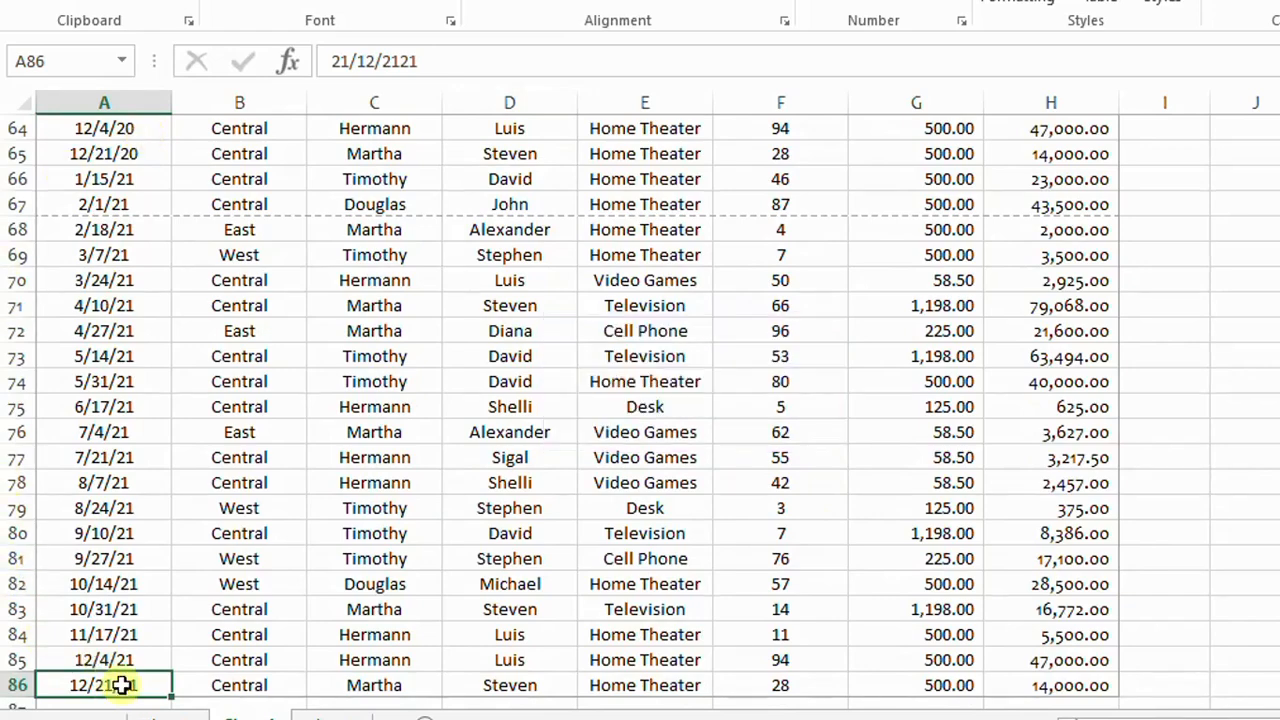
scroll(120, 685, down, 1)
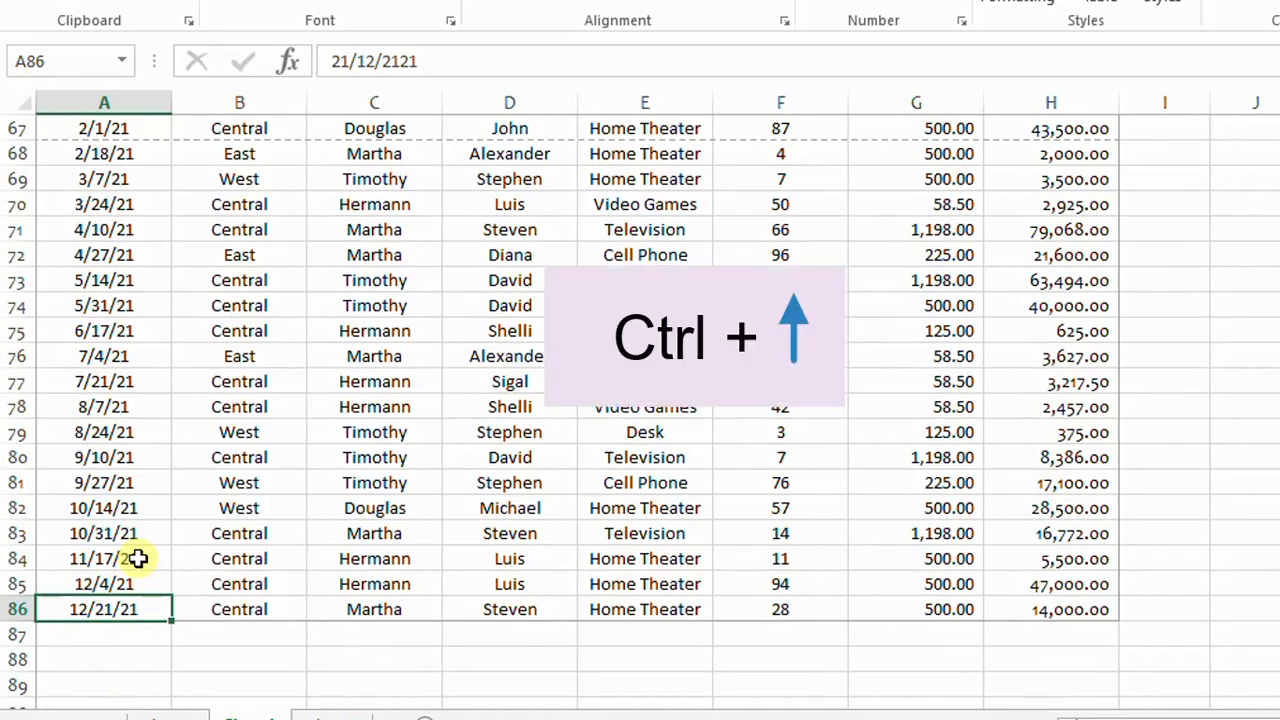
key(ctrl+Up)
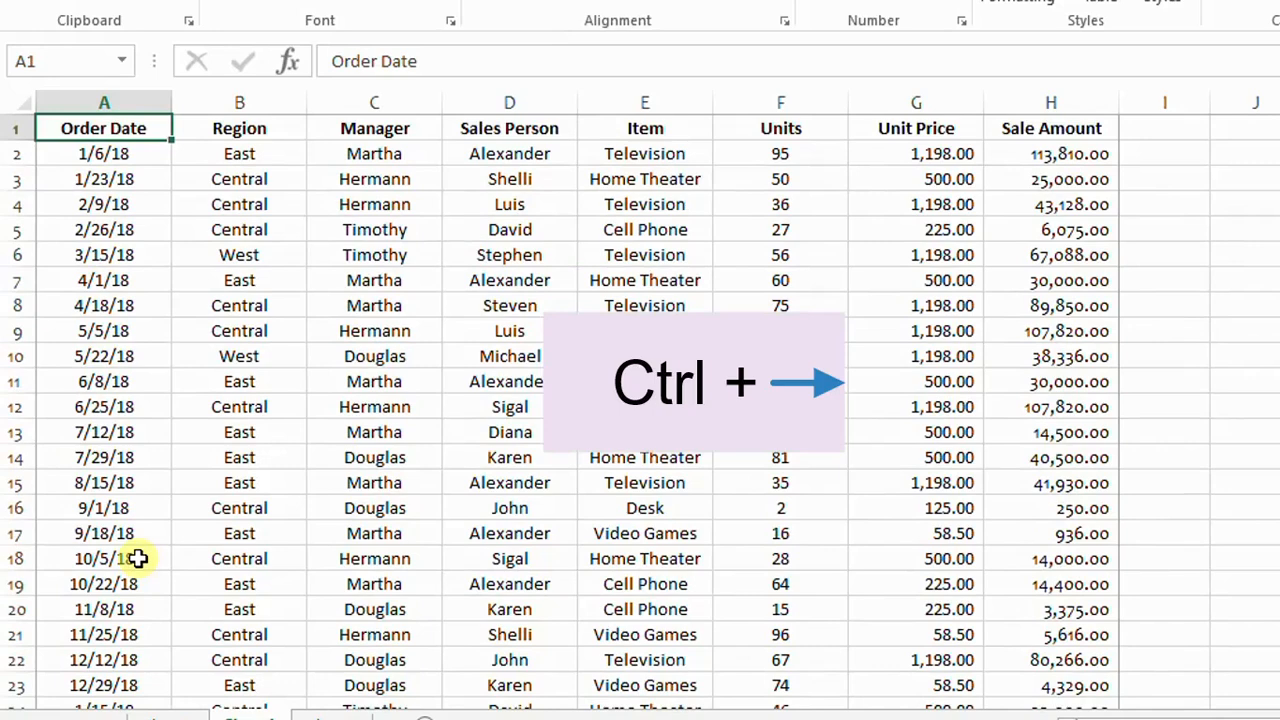
key(ctrl+Right)
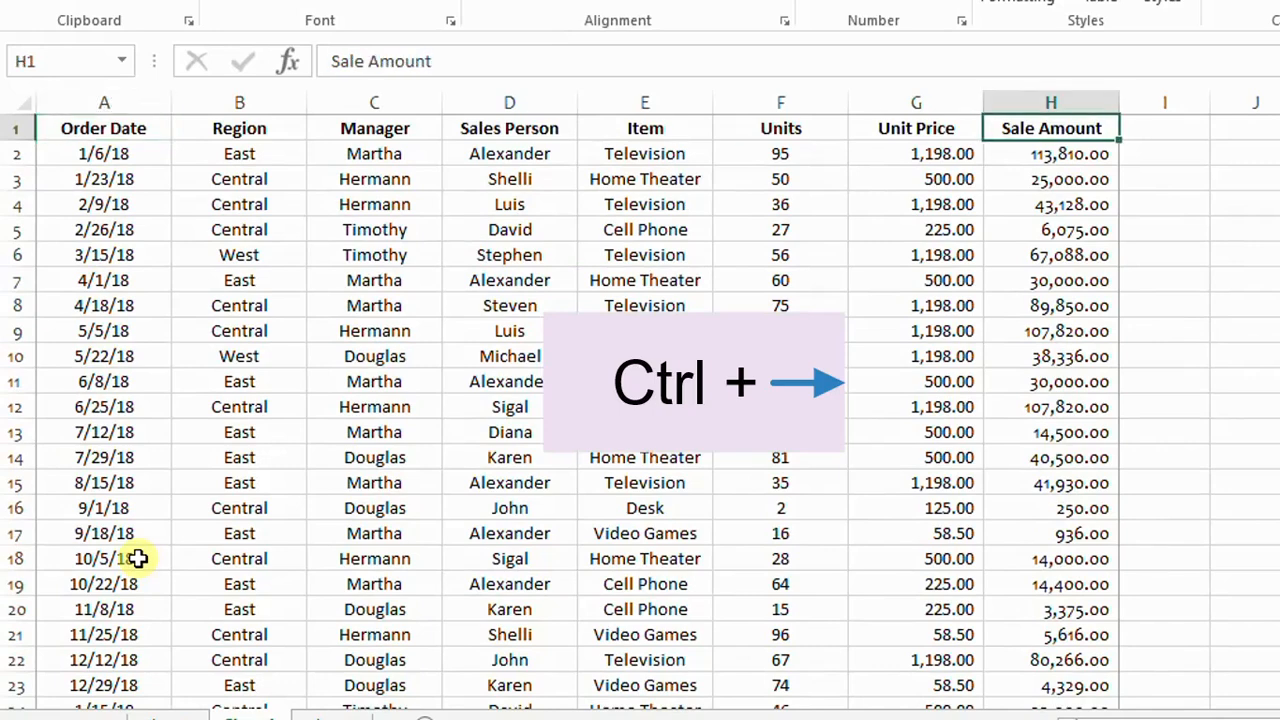
key(ctrl+Left)
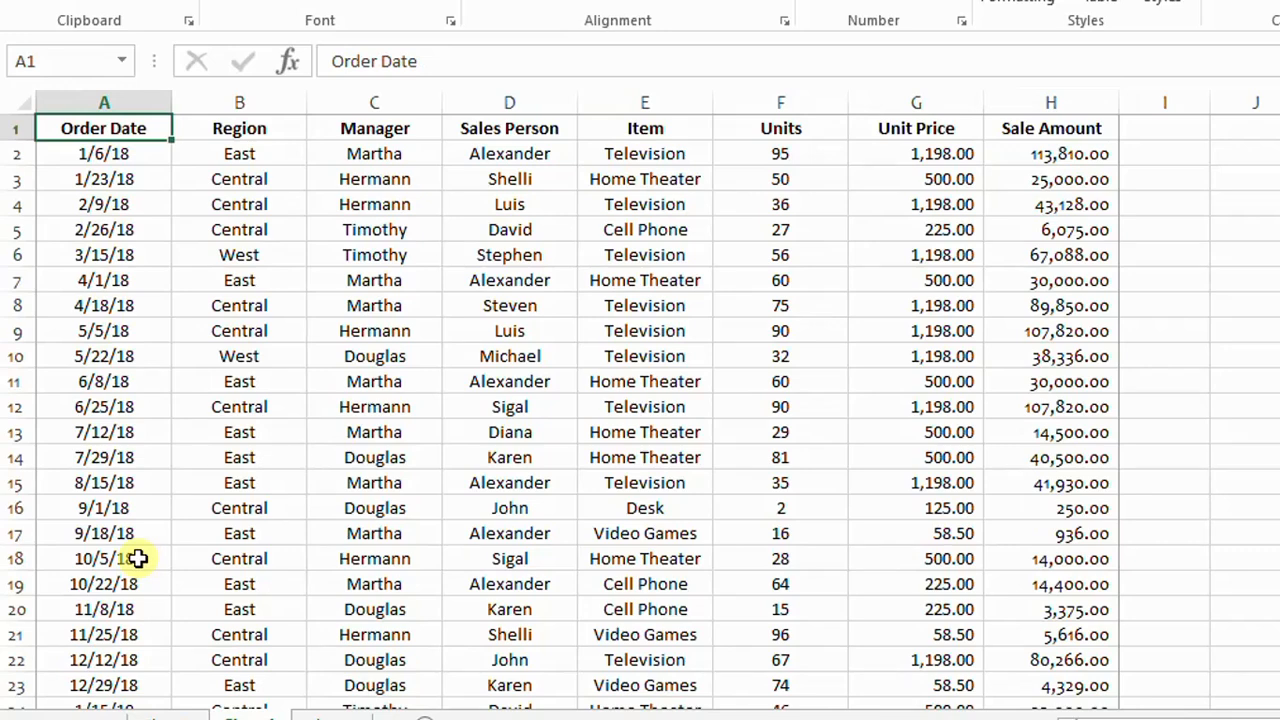
Step: Select the Order Date column from A1 to its last row and extend the selection through the Sales Person column
click(125, 127)
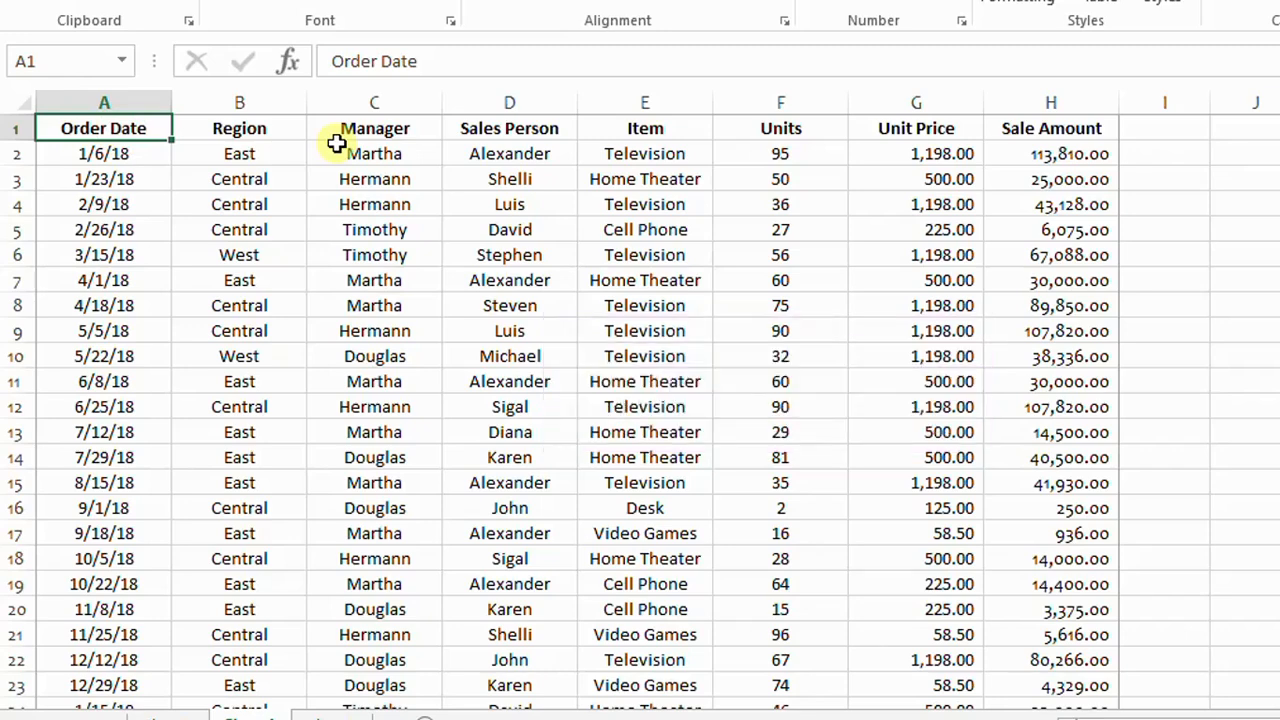
key(ctrl+shift+Down)
key(F2)
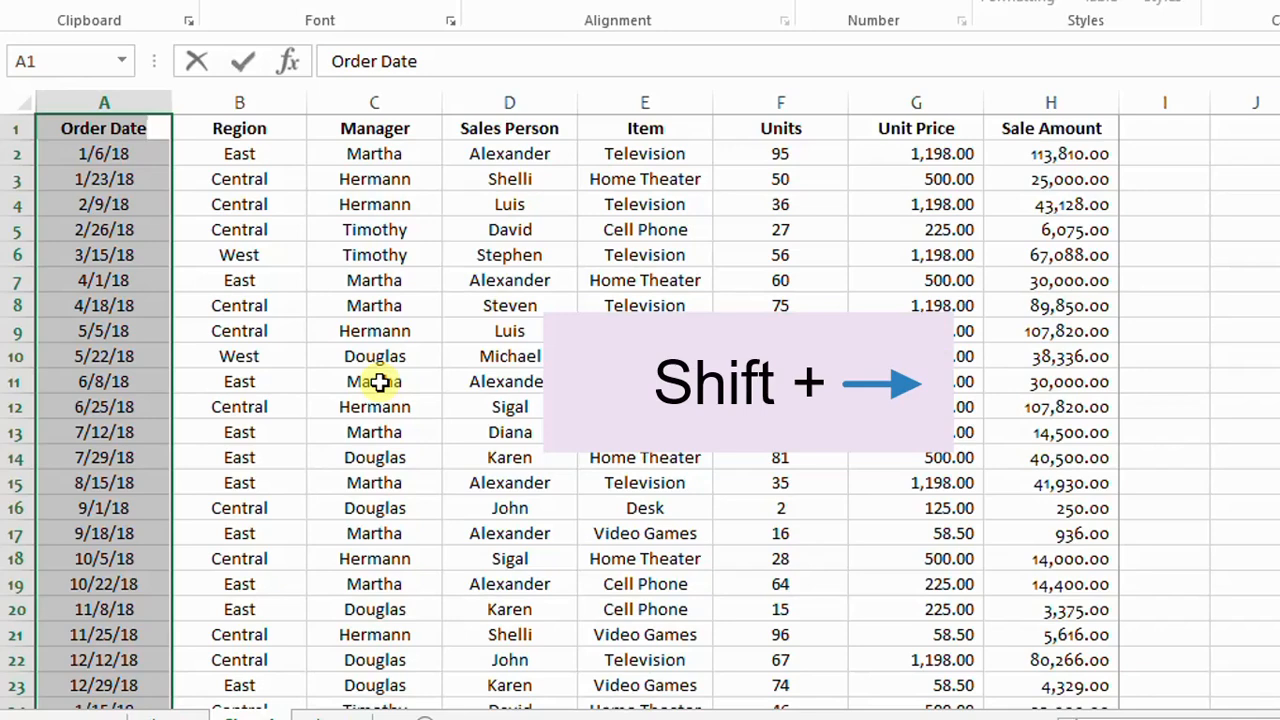
key(shift+Right)
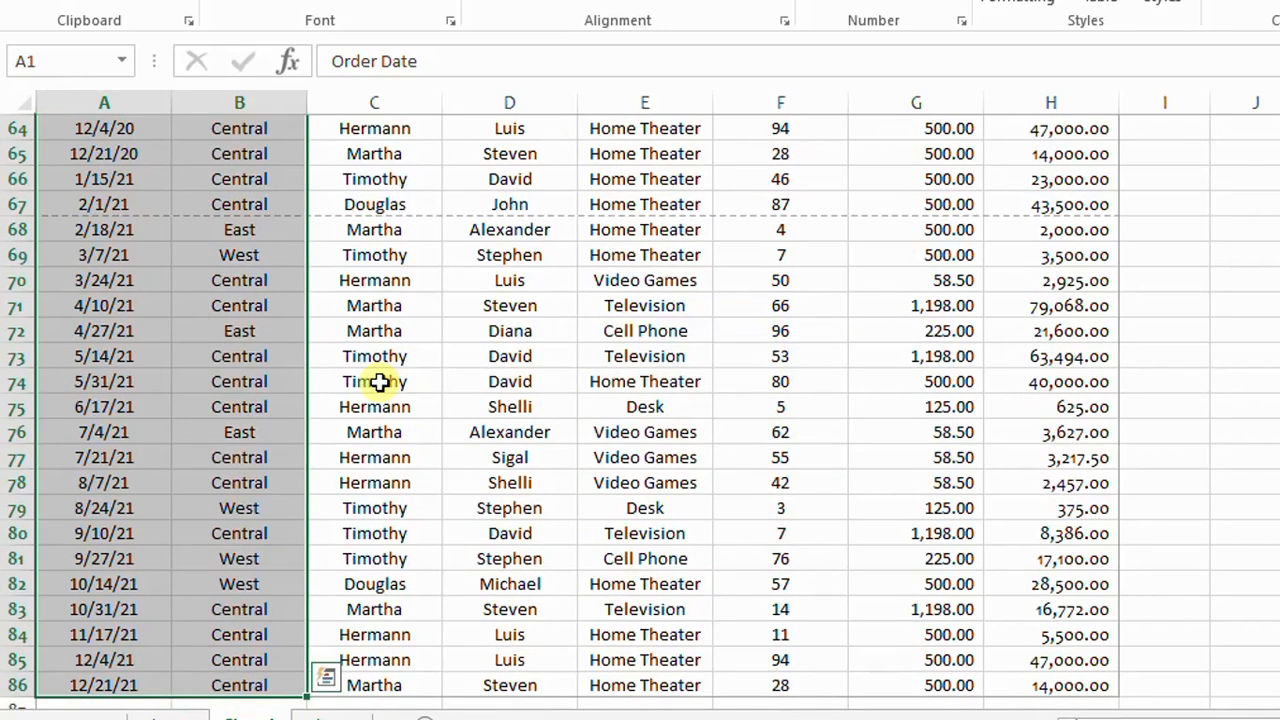
scroll(380, 381, up, 5)
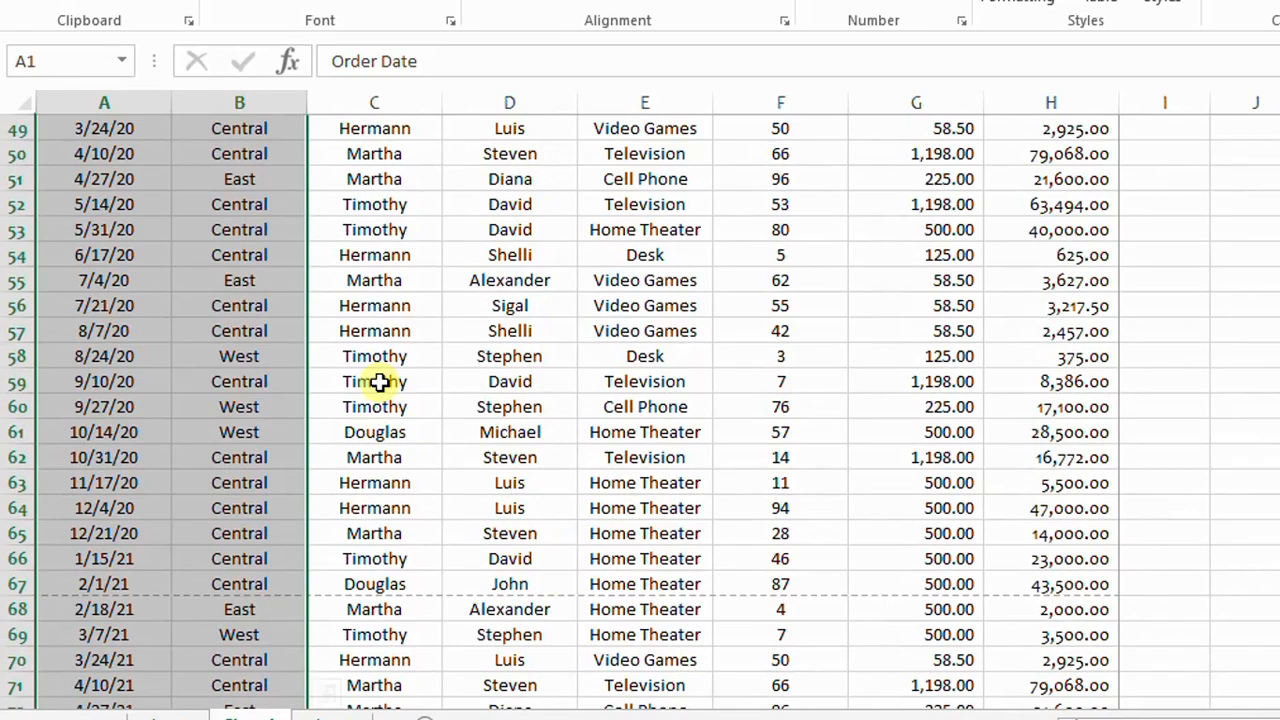
key(shift+Right)
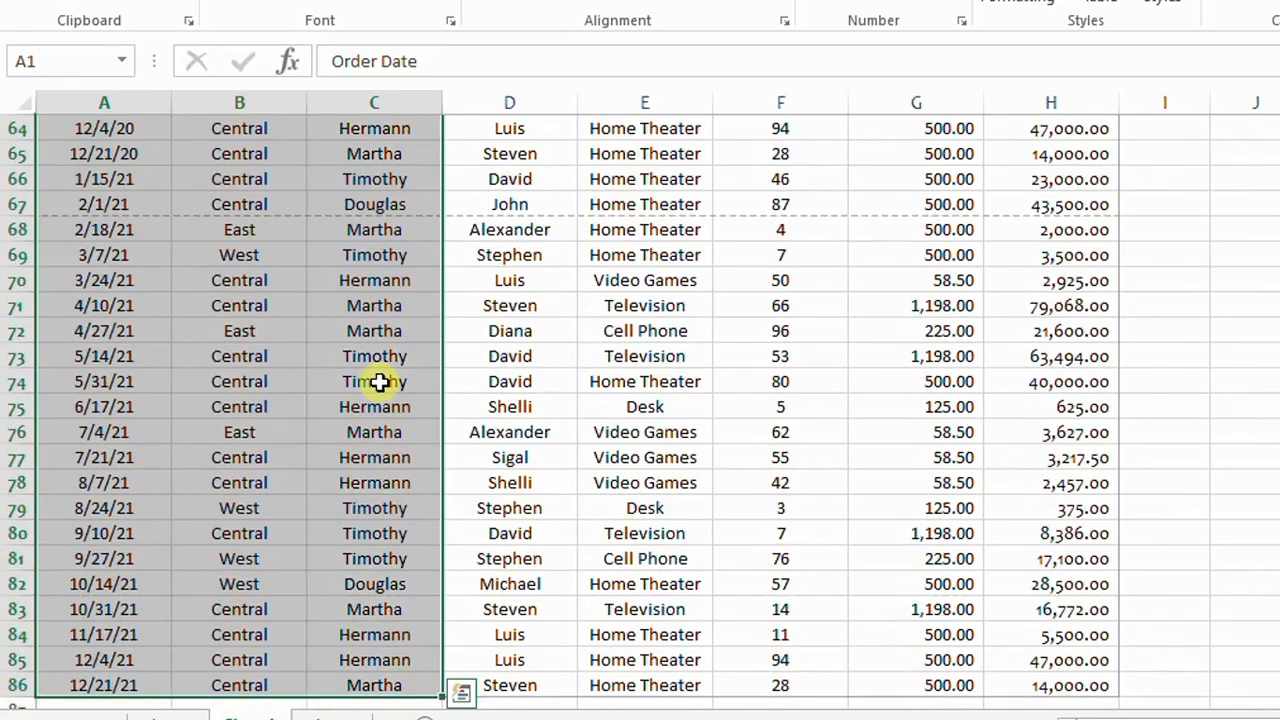
key(shift+Right)
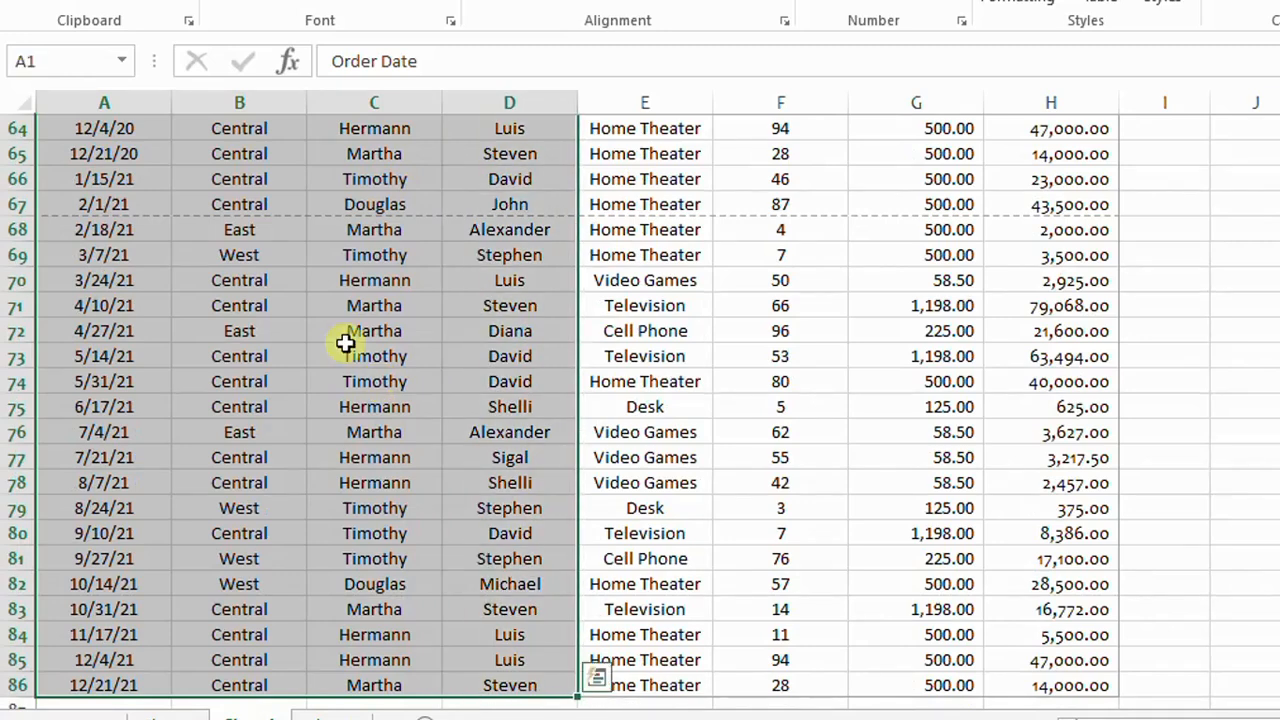
Step: Select the whole sales data range, starting from cell D71
click(400, 357)
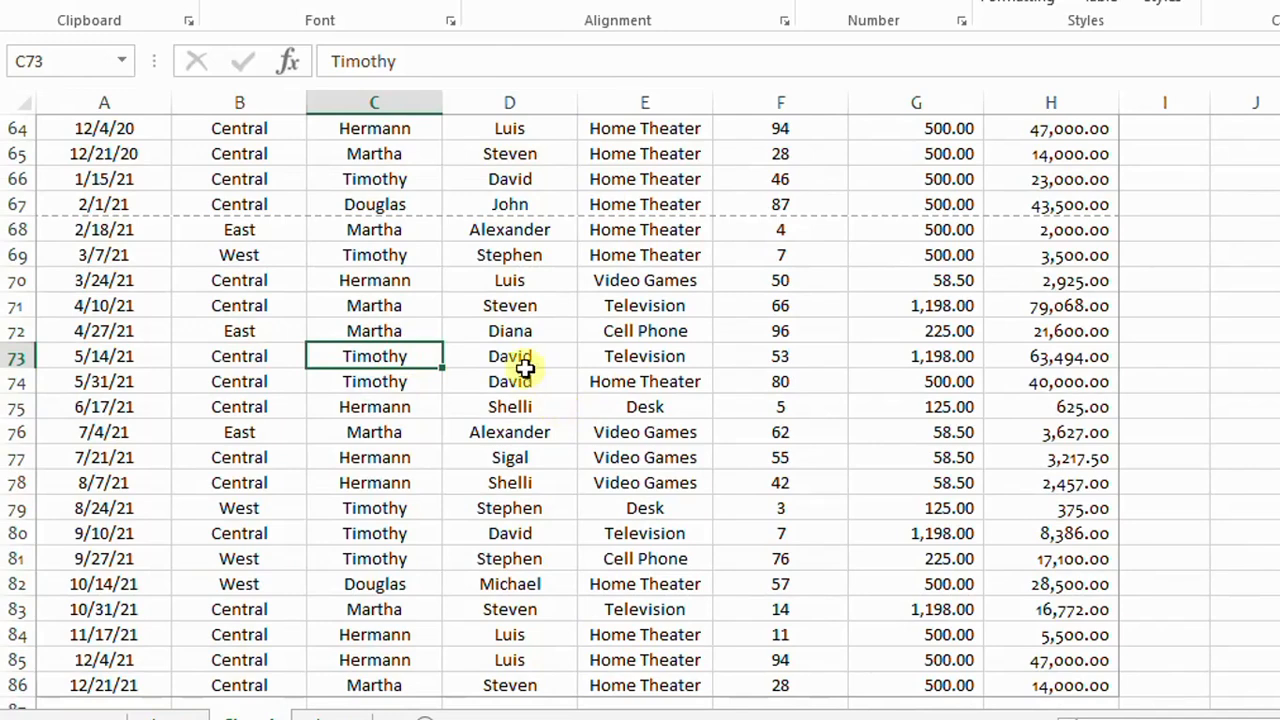
click(521, 331)
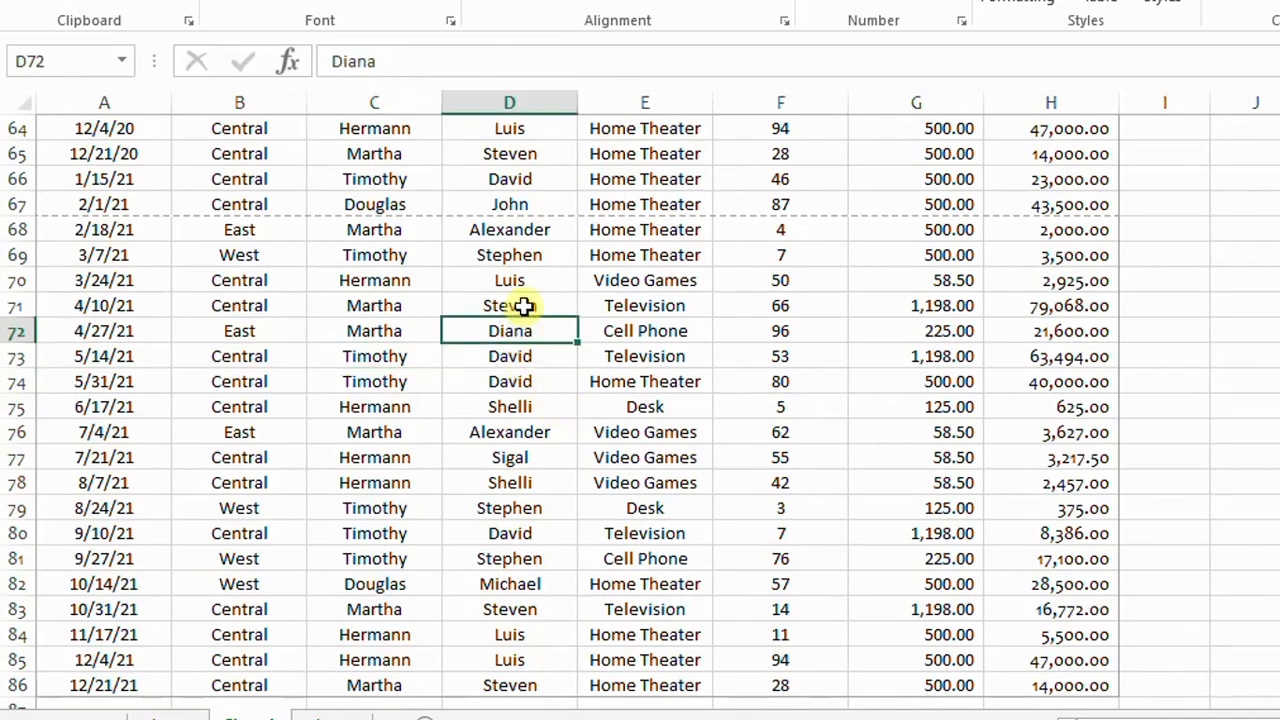
click(524, 305)
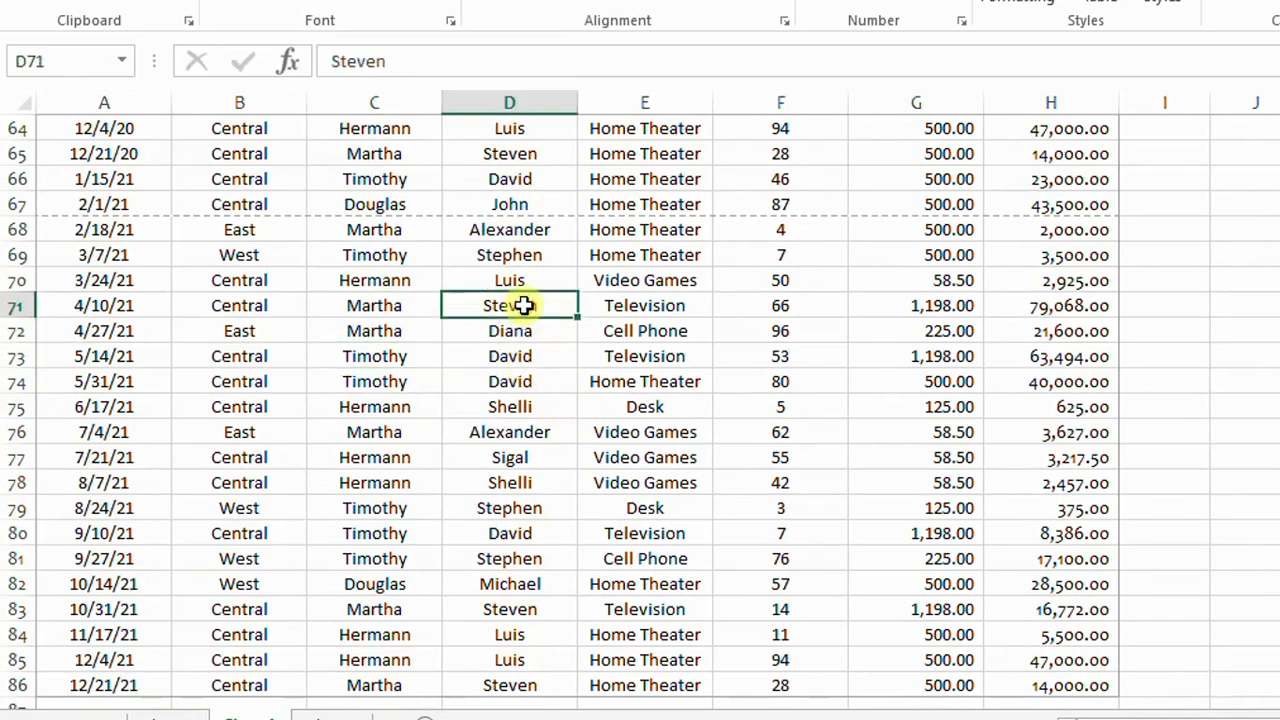
key(ctrl+a)
scroll(228, 317, up, 2)
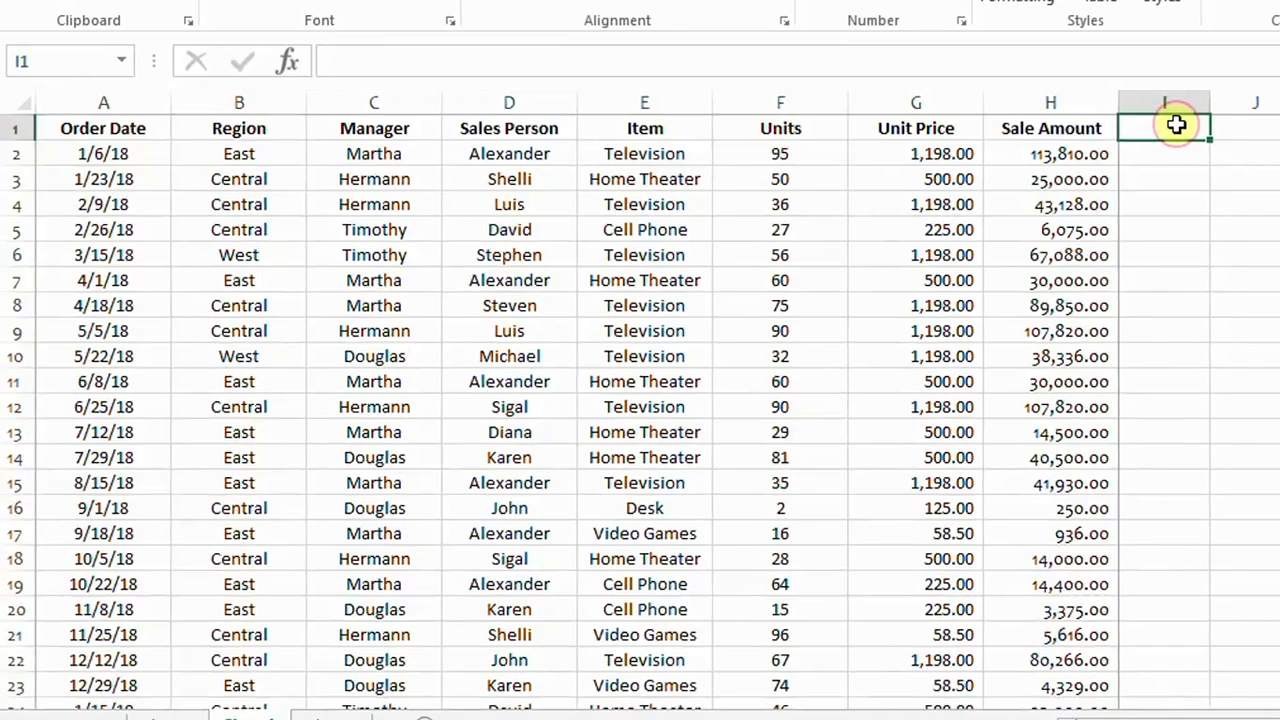
Step: Fill the Sale Amount header from H1 right into cell I1 and widen column I to fit it
key(ctrl+r)
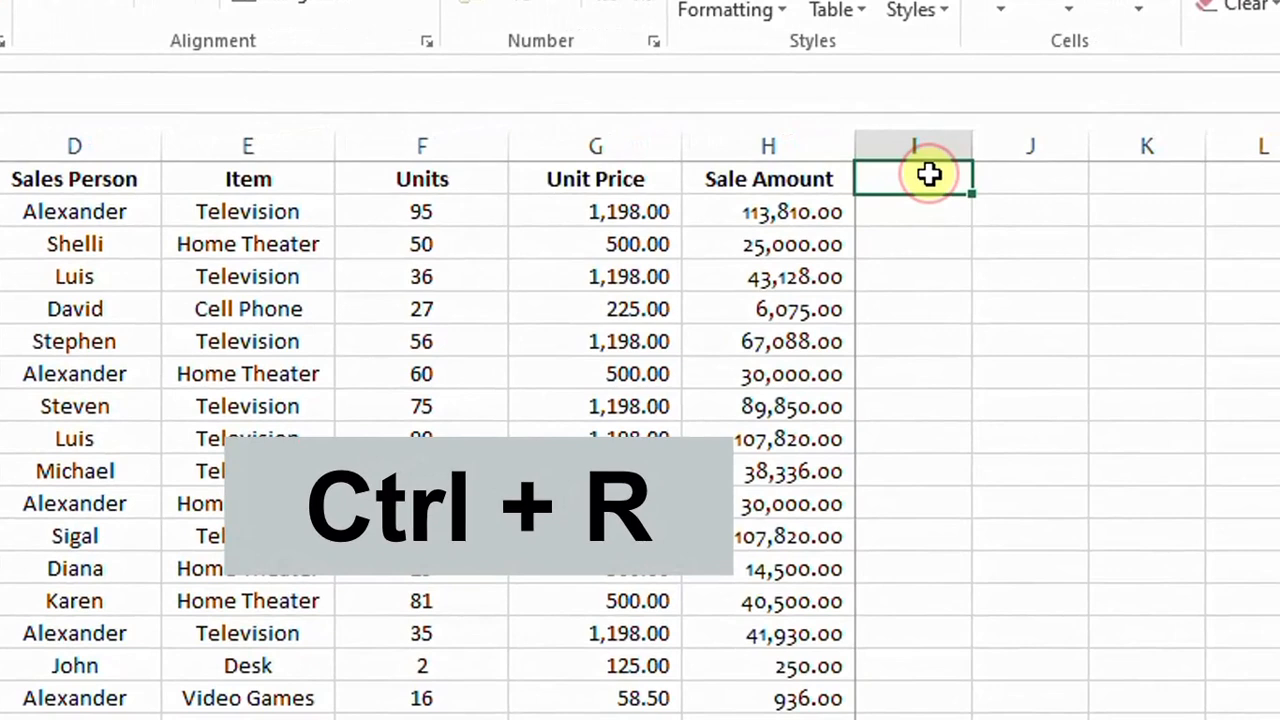
click(822, 179)
click(930, 177)
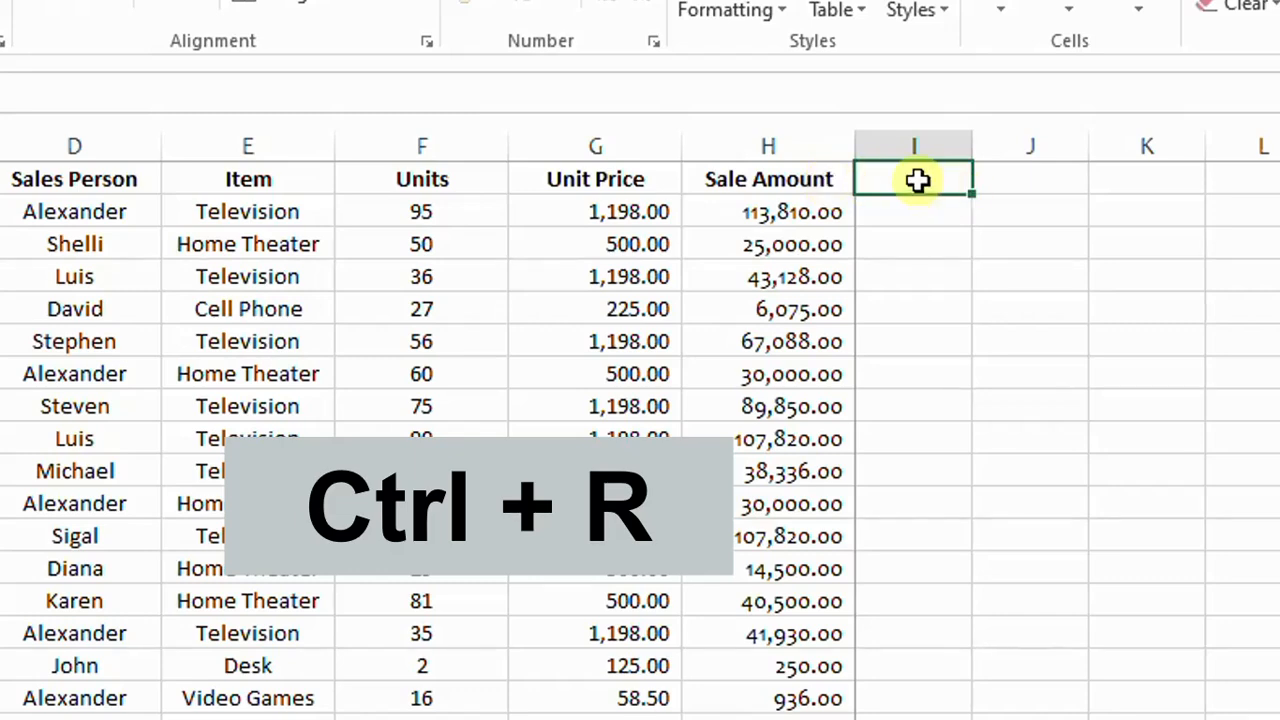
click(805, 170)
click(919, 174)
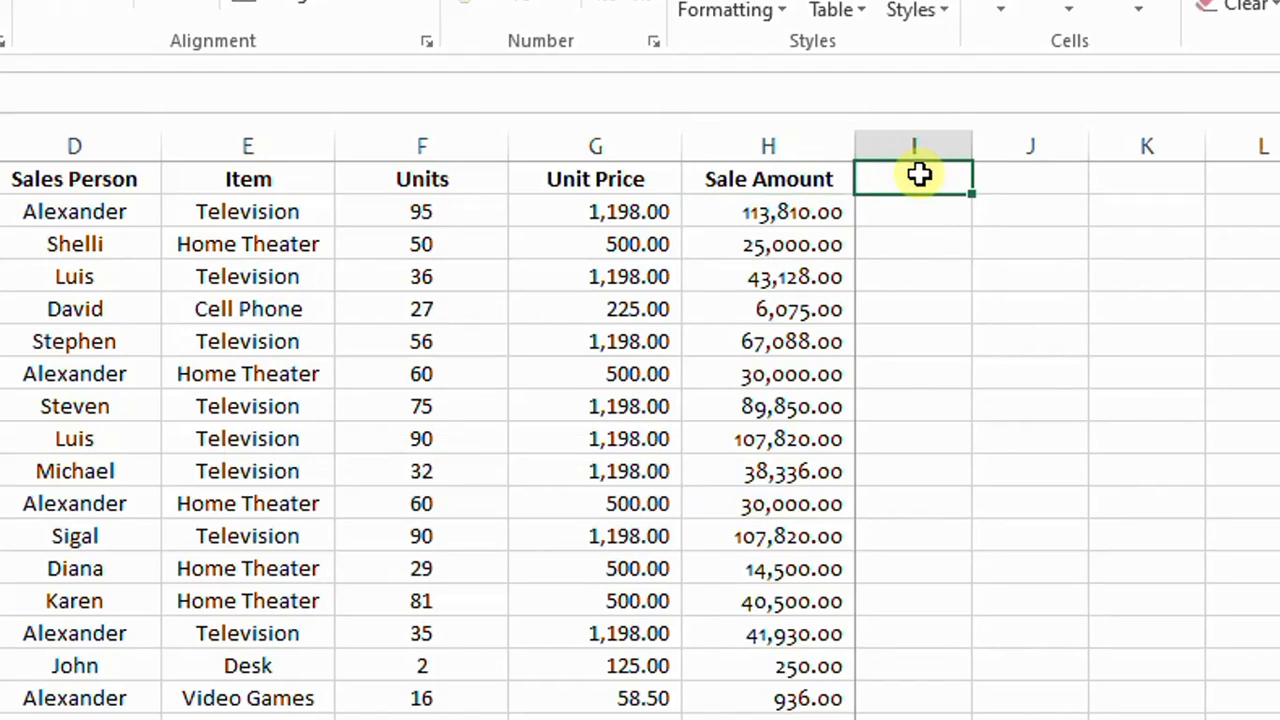
key(ctrl+r)
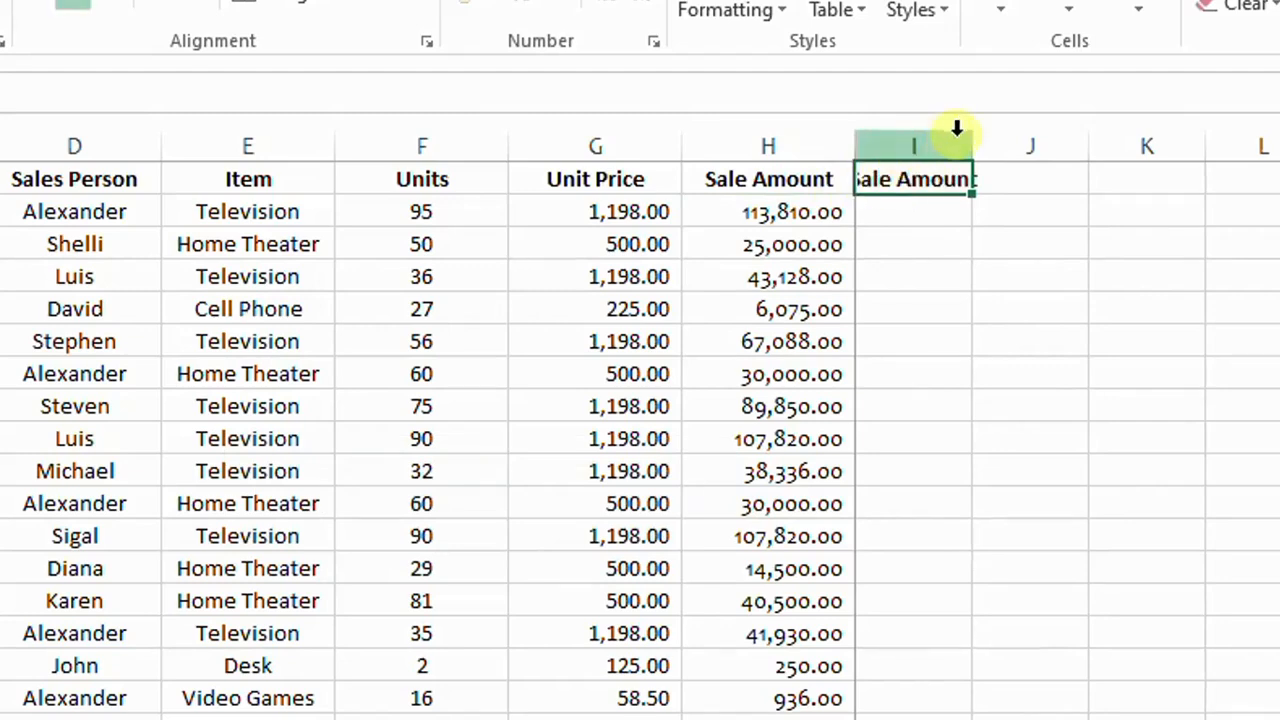
drag(973, 146, 1031, 149)
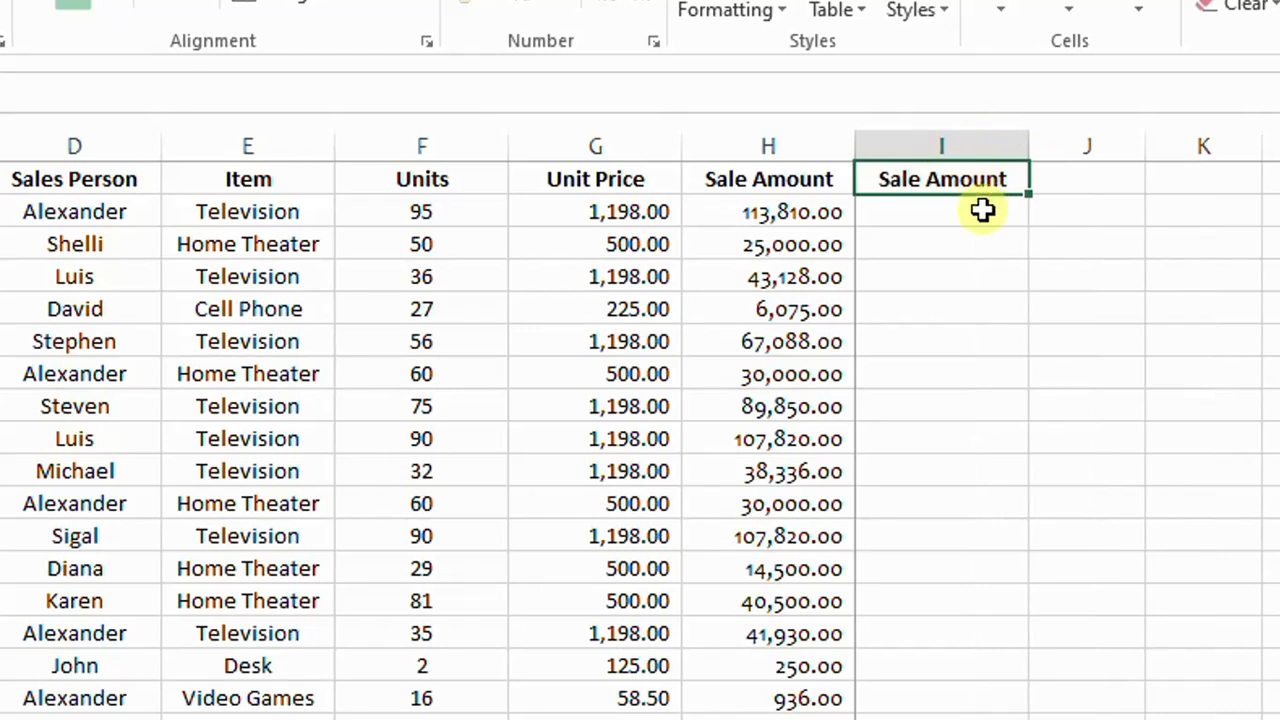
Step: Fill the Sale Amount header from I1 down into cell I2
click(983, 209)
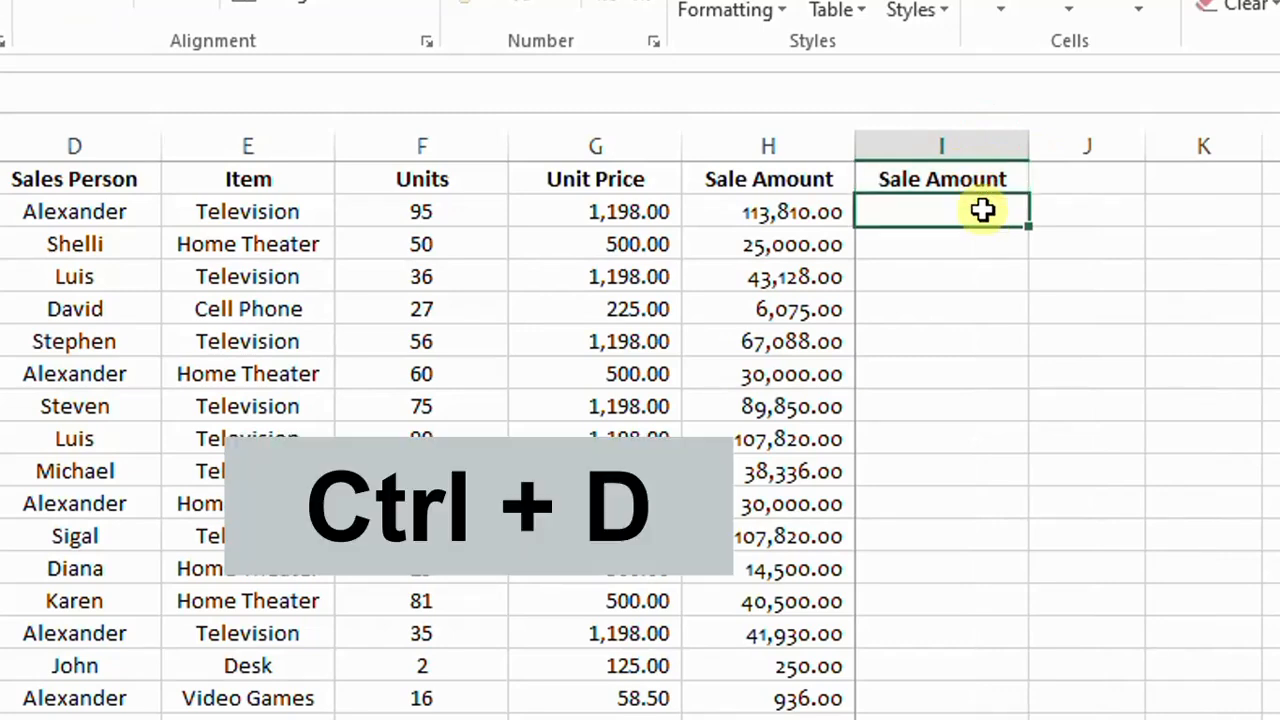
key(ctrl+d)
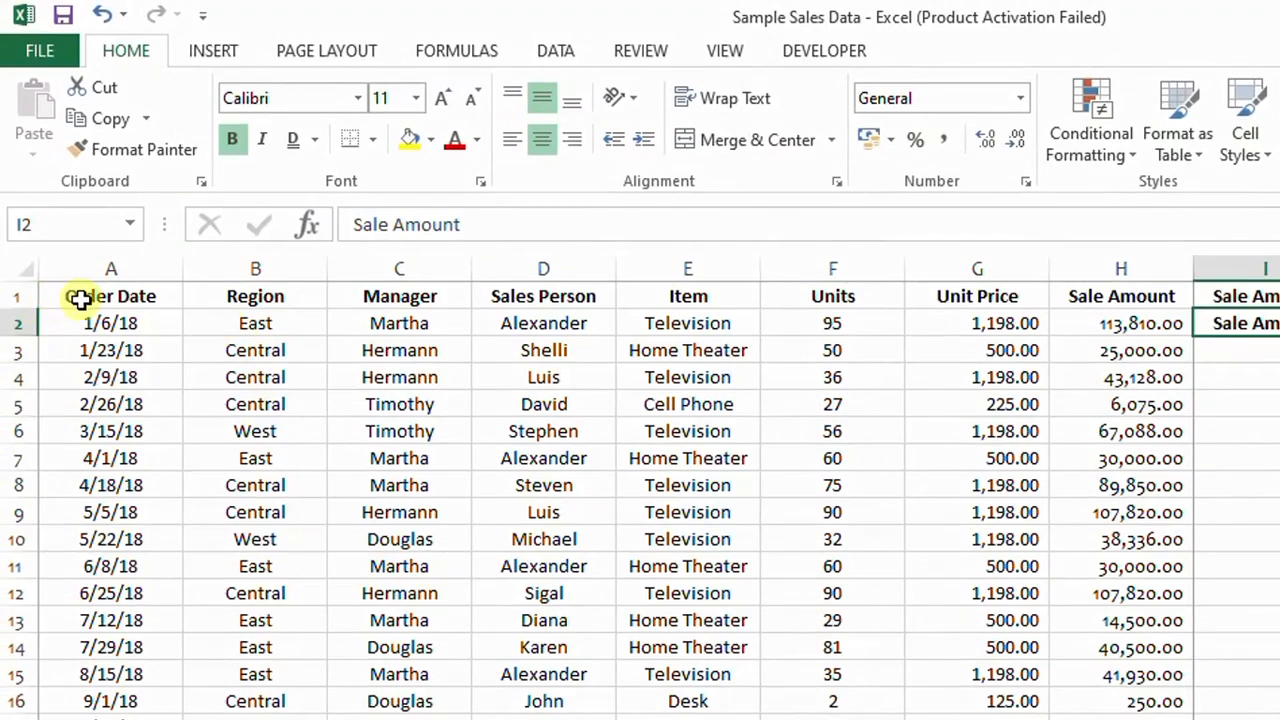
Step: Freeze the header row and the Order Date column using cell B2 as the freeze point, and check that they hold
scroll(250, 466, down, 1)
scroll(230, 420, up, 1)
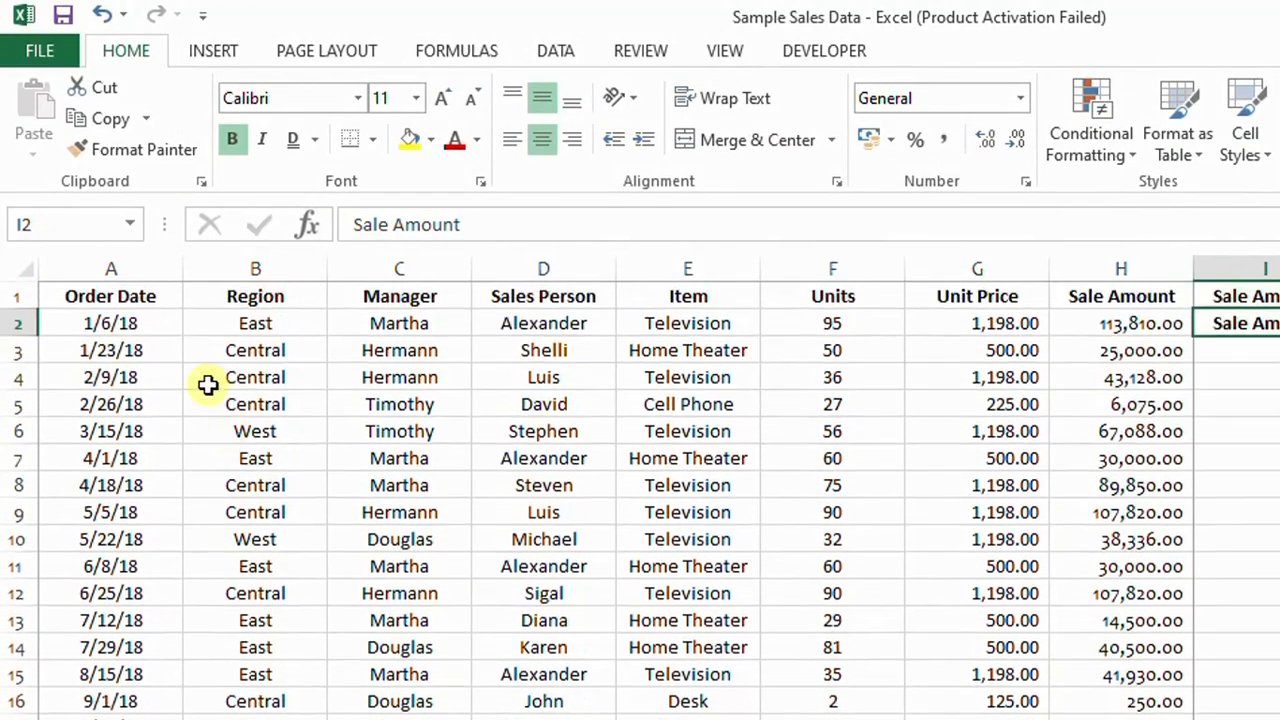
scroll(150, 452, down, 2)
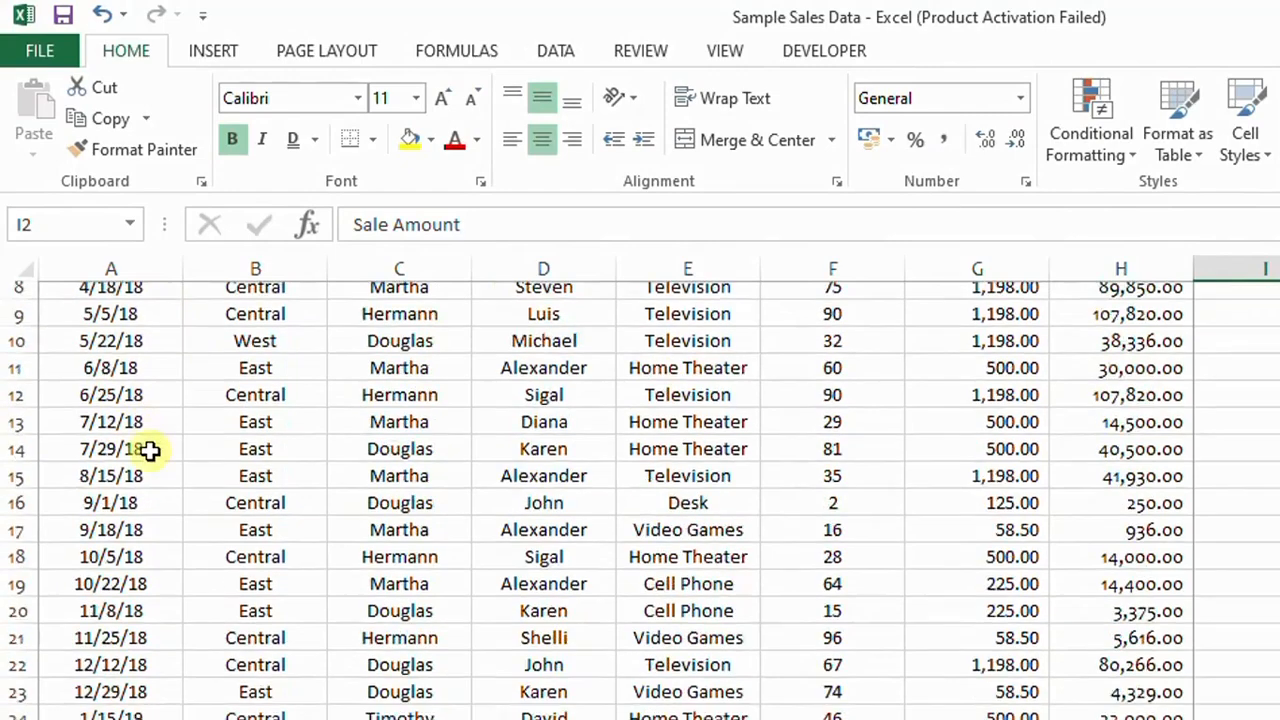
scroll(152, 452, up, 2)
drag(105, 296, 840, 296)
click(710, 50)
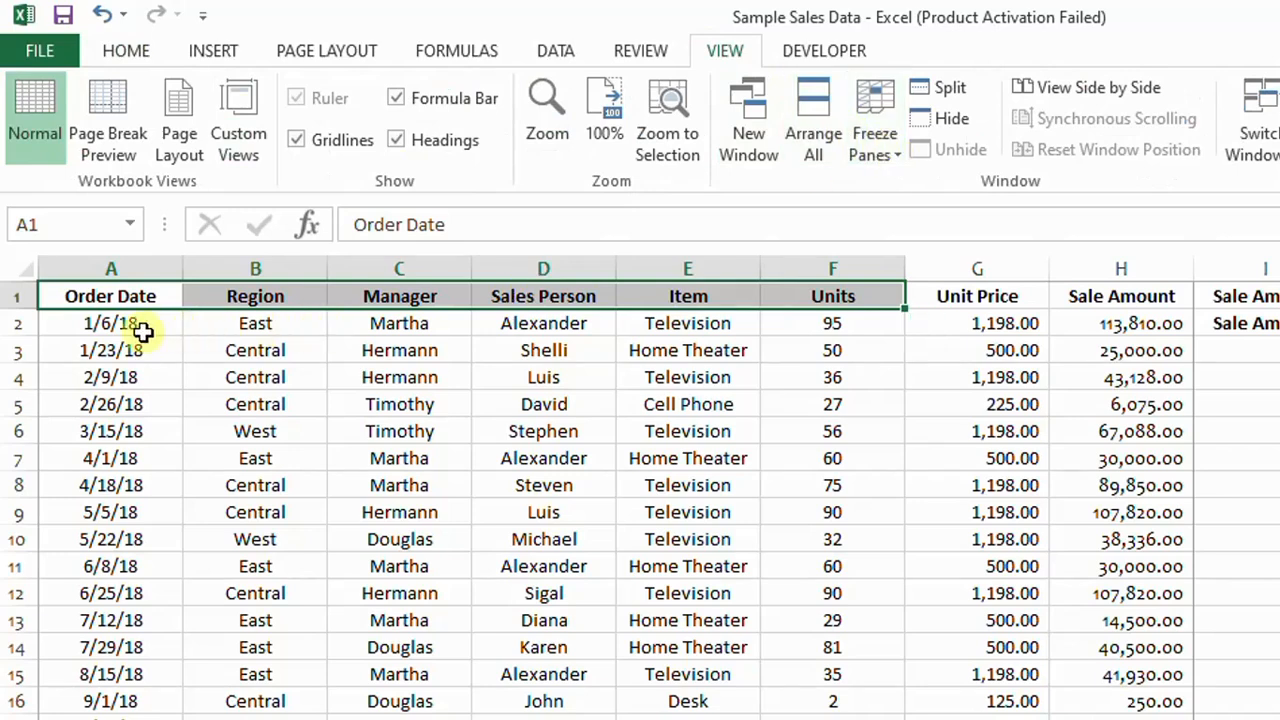
click(227, 323)
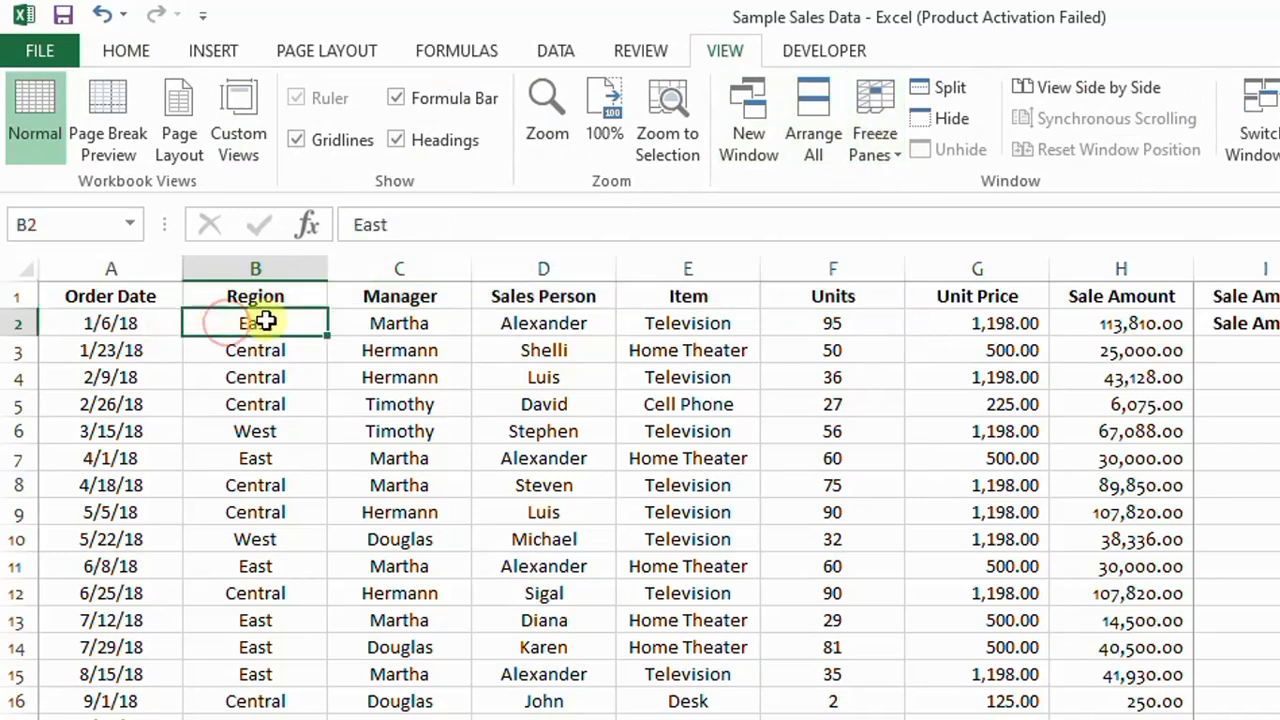
click(390, 323)
click(250, 318)
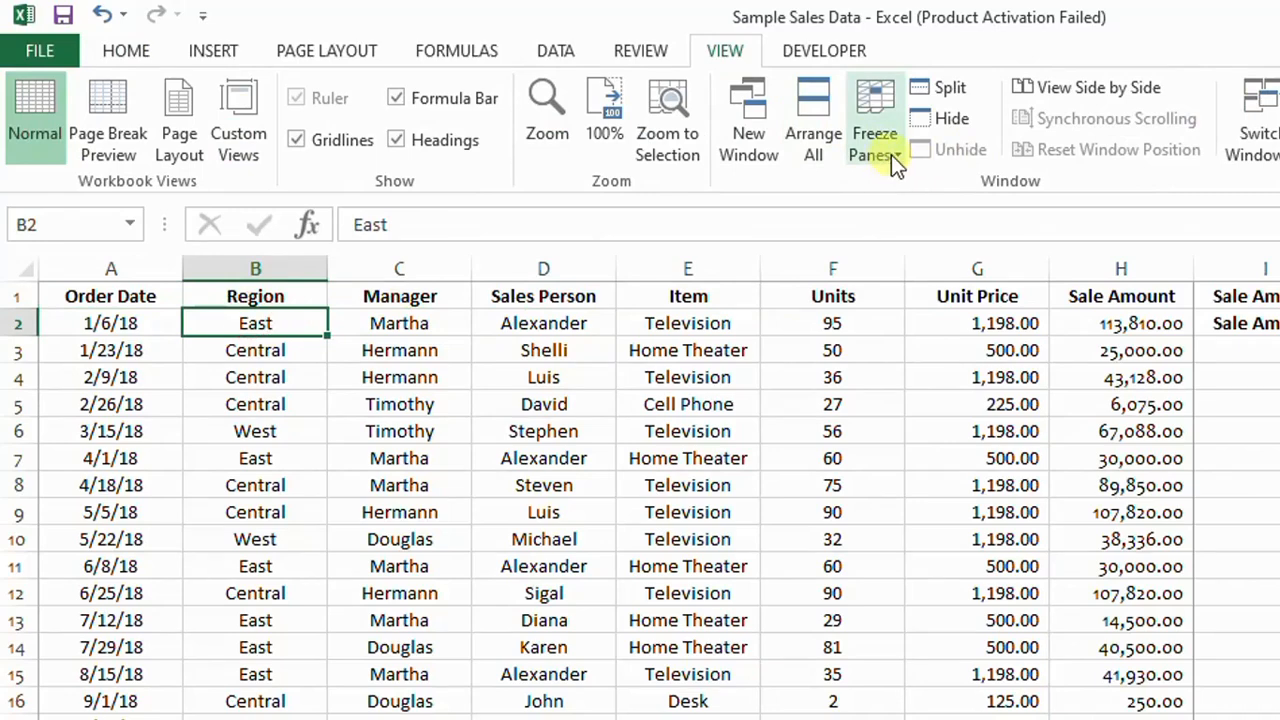
click(895, 153)
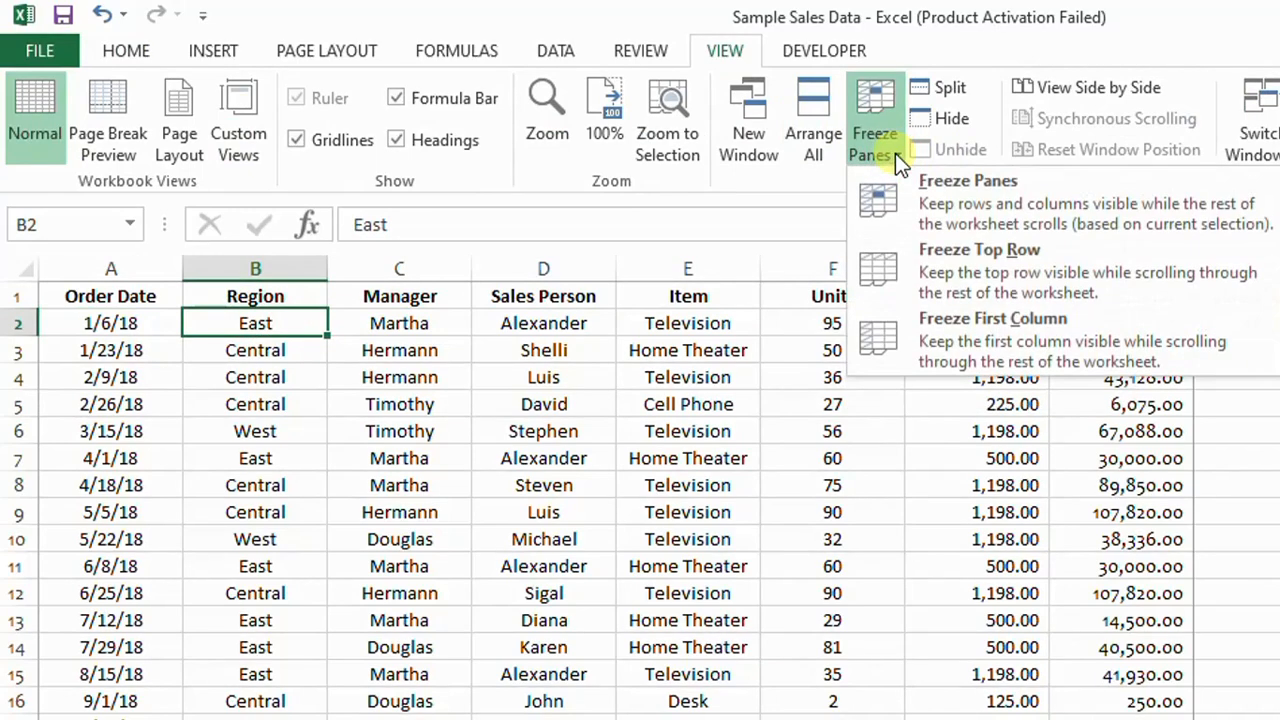
click(967, 201)
scroll(635, 593, down, 4)
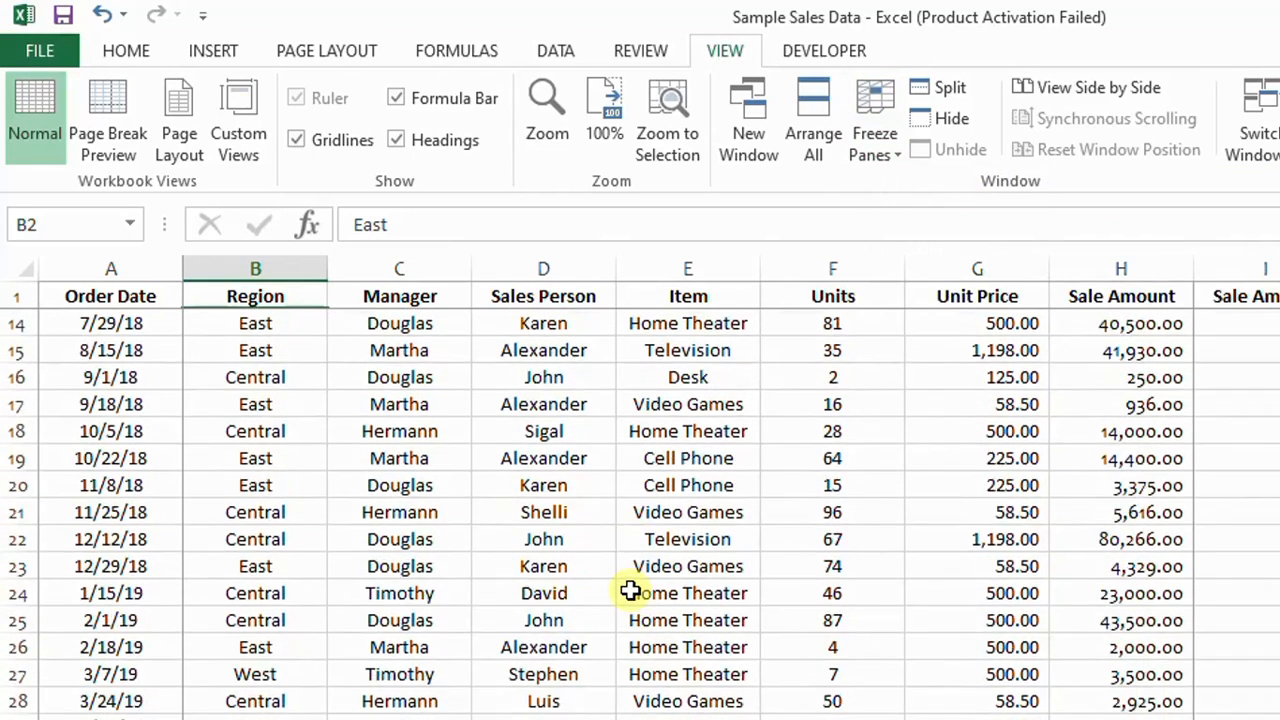
scroll(630, 591, down, 2)
scroll(628, 591, up, 6)
Step: Undo the header fill in cell I2 and unfreeze the panes
click(620, 487)
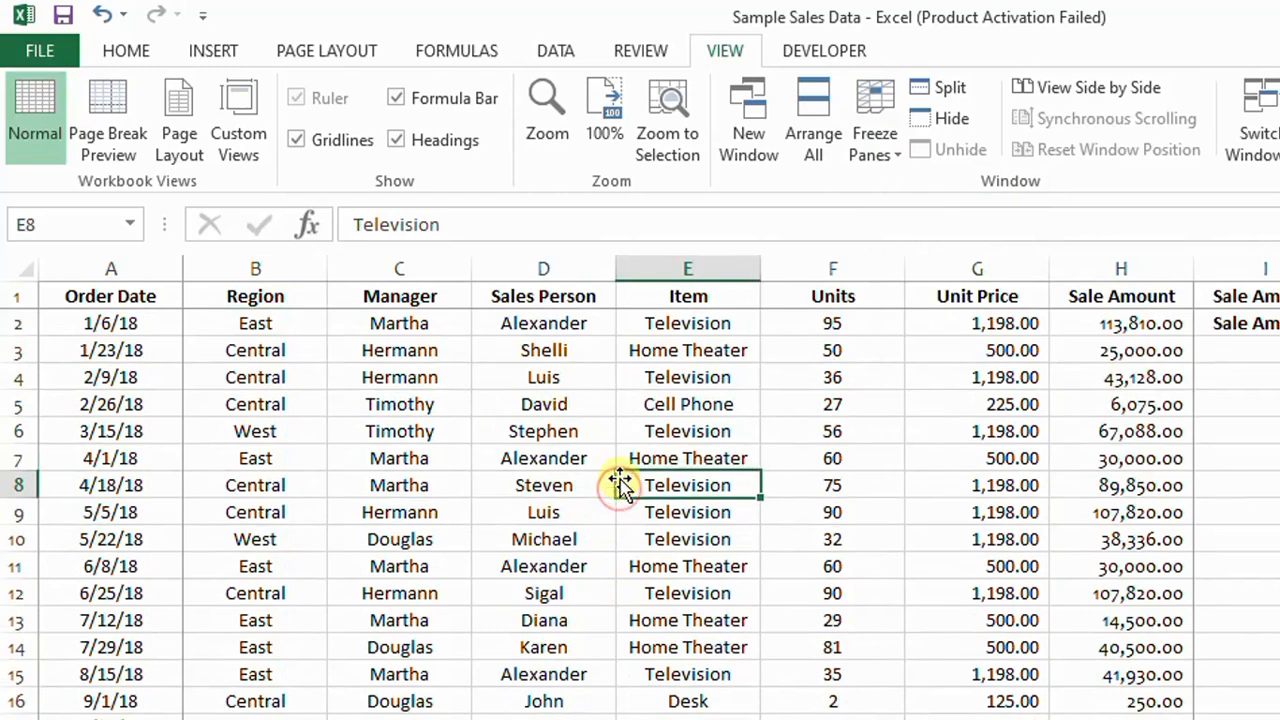
key(ctrl+z)
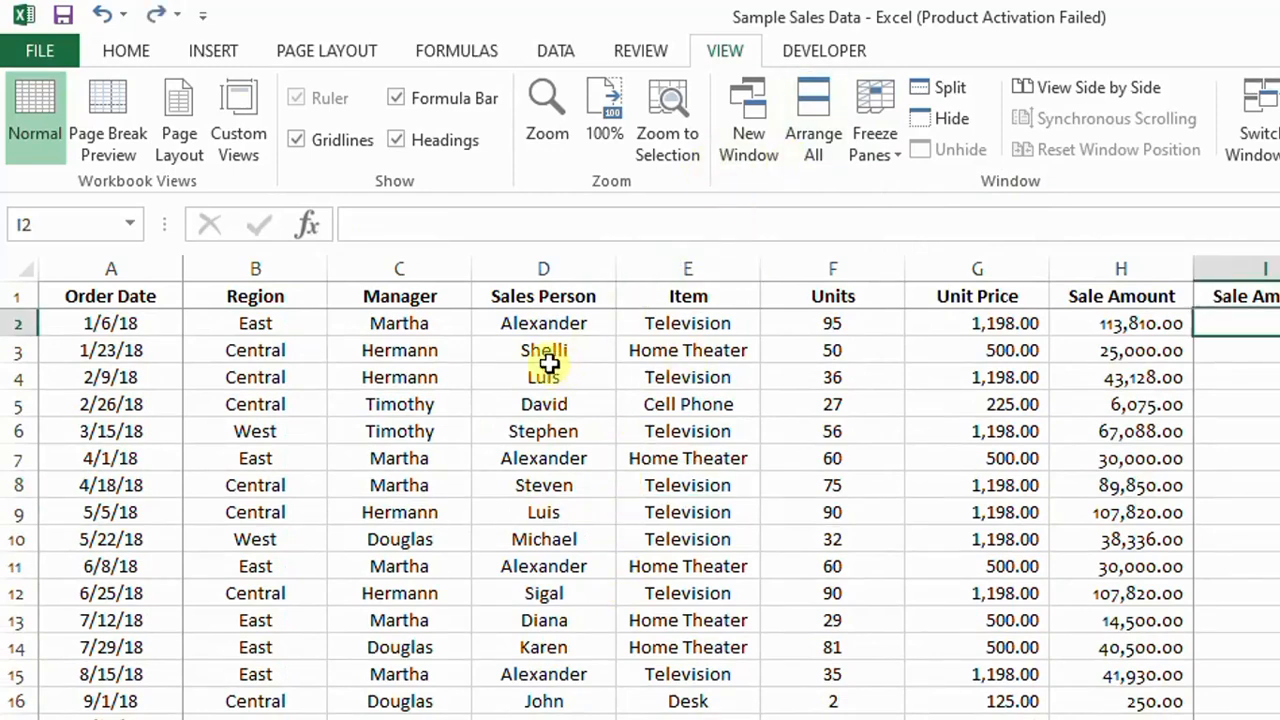
click(895, 157)
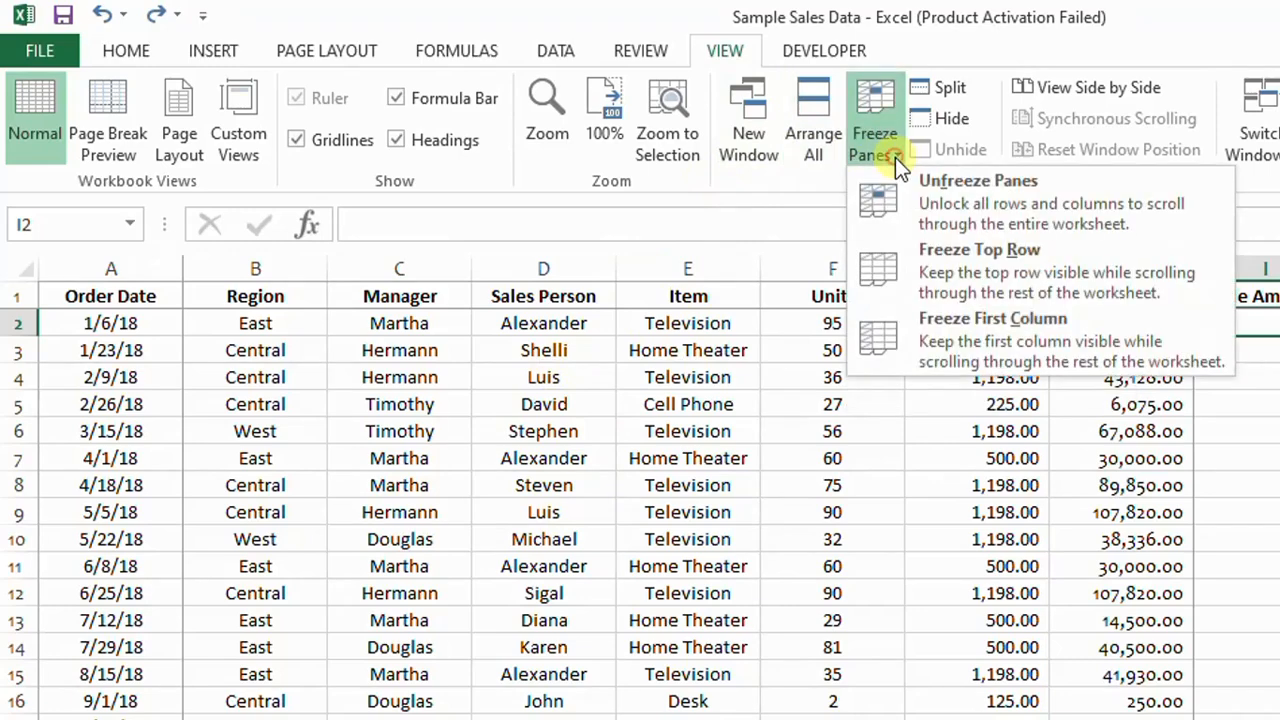
click(982, 202)
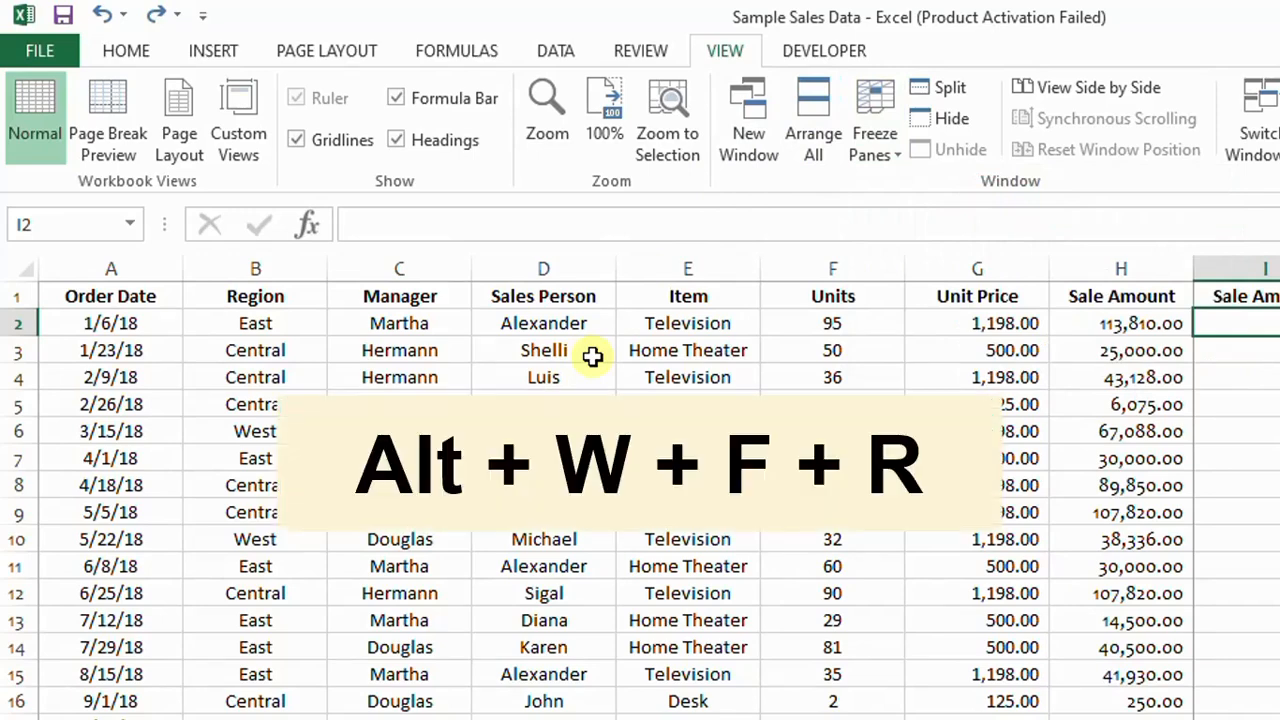
Step: Freeze only the top row of the sheet and check that the headers hold
key(alt+w)
key(f)
key(r)
scroll(640, 500, down, 2)
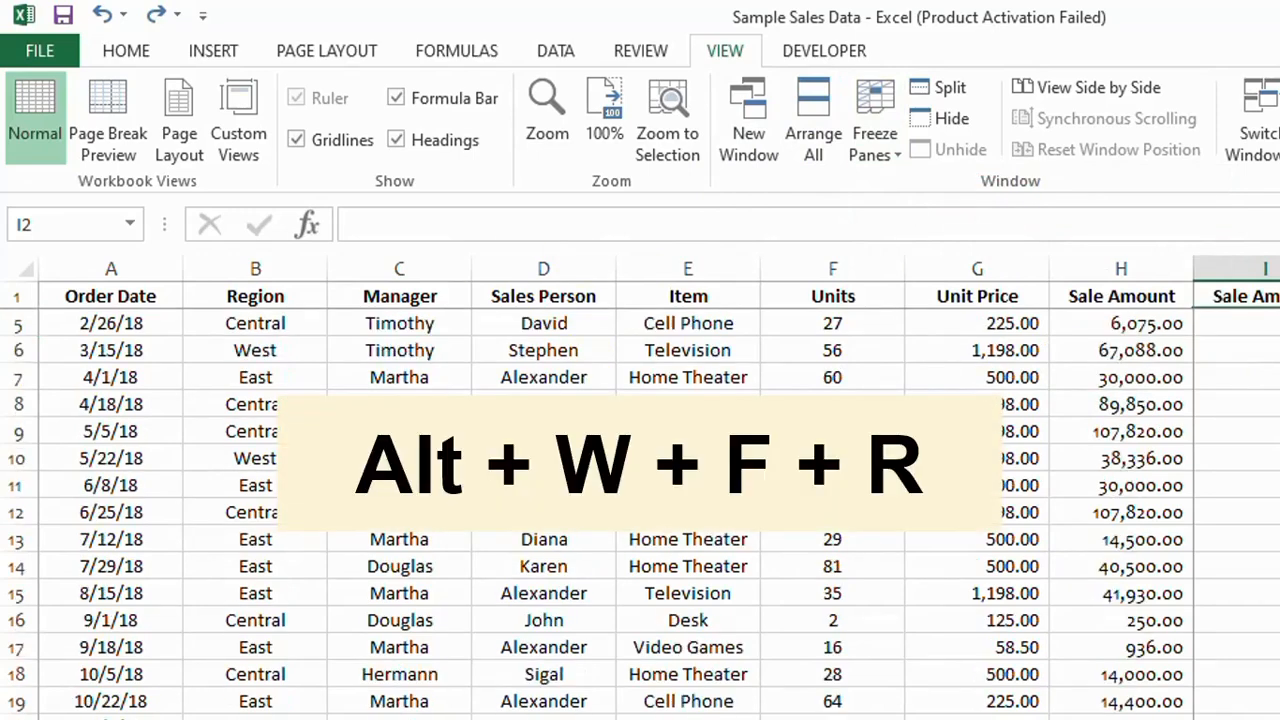
Step: Check that the frozen header row holds down through the last sales records
scroll(660, 500, down, 8)
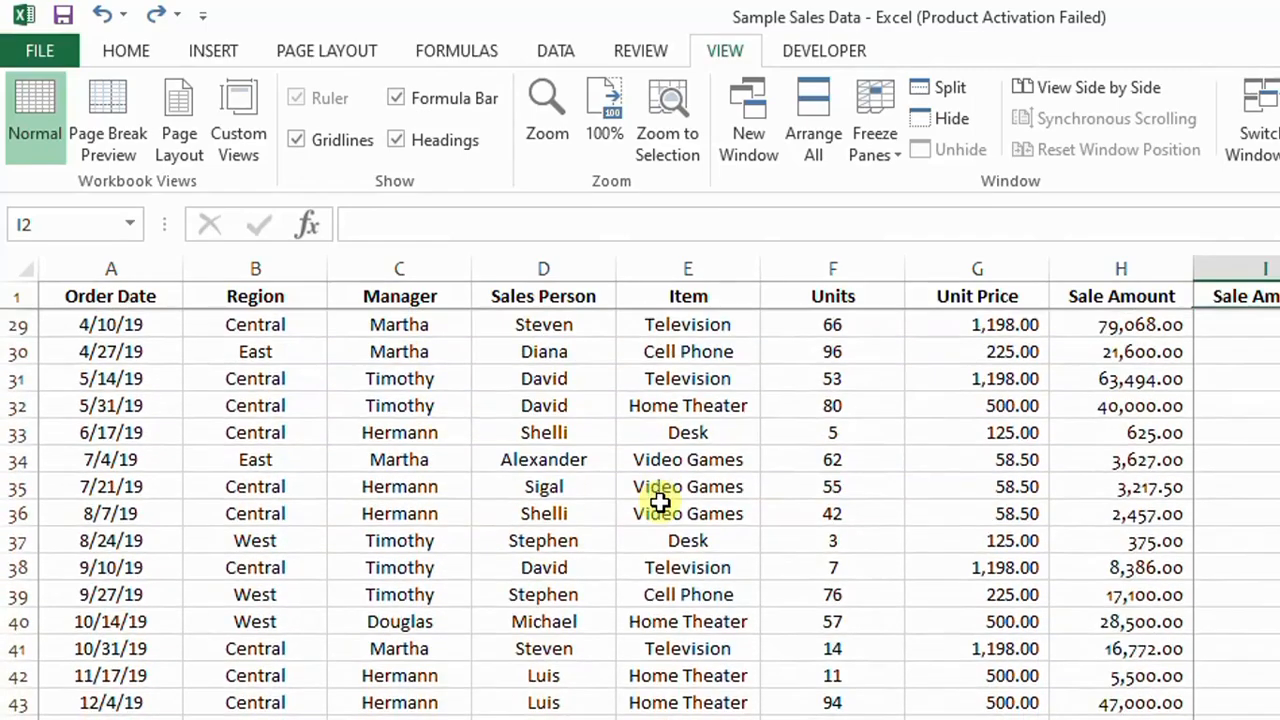
scroll(660, 500, down, 6)
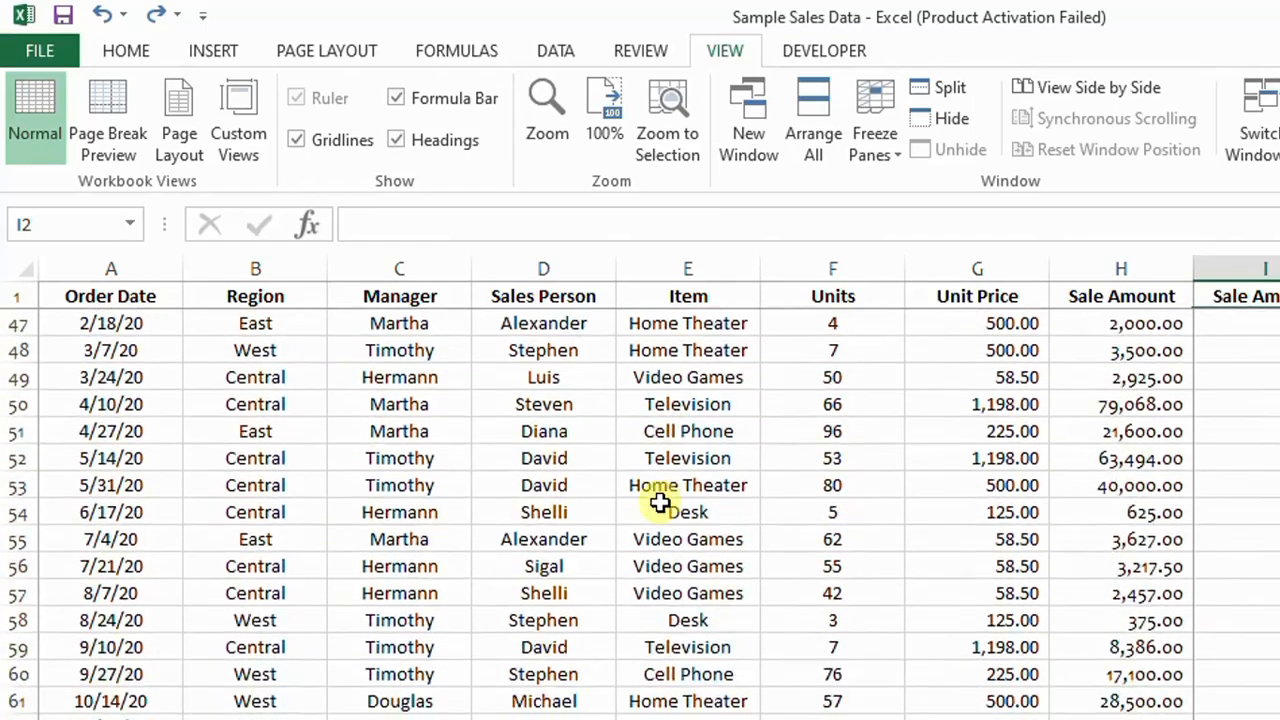
scroll(660, 500, down, 7)
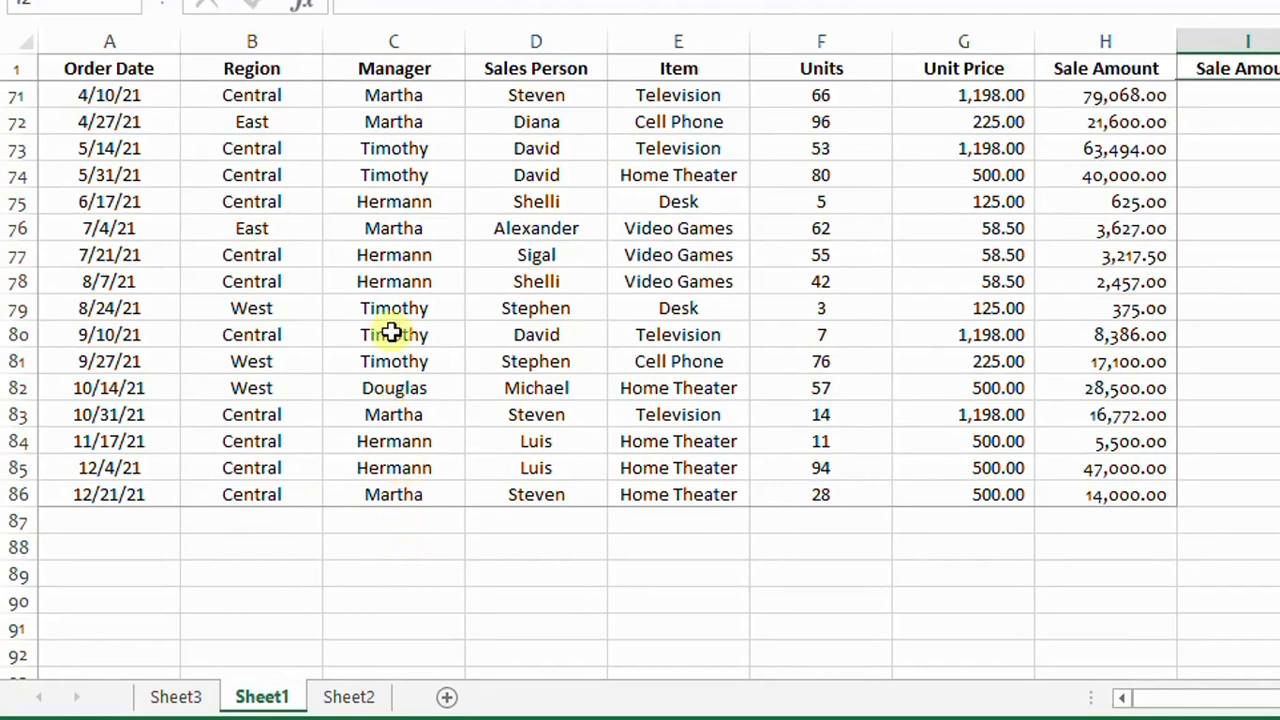
Step: Examine the repeated entries at the end of the Manager column, down to the empty cell C87
click(393, 226)
click(417, 258)
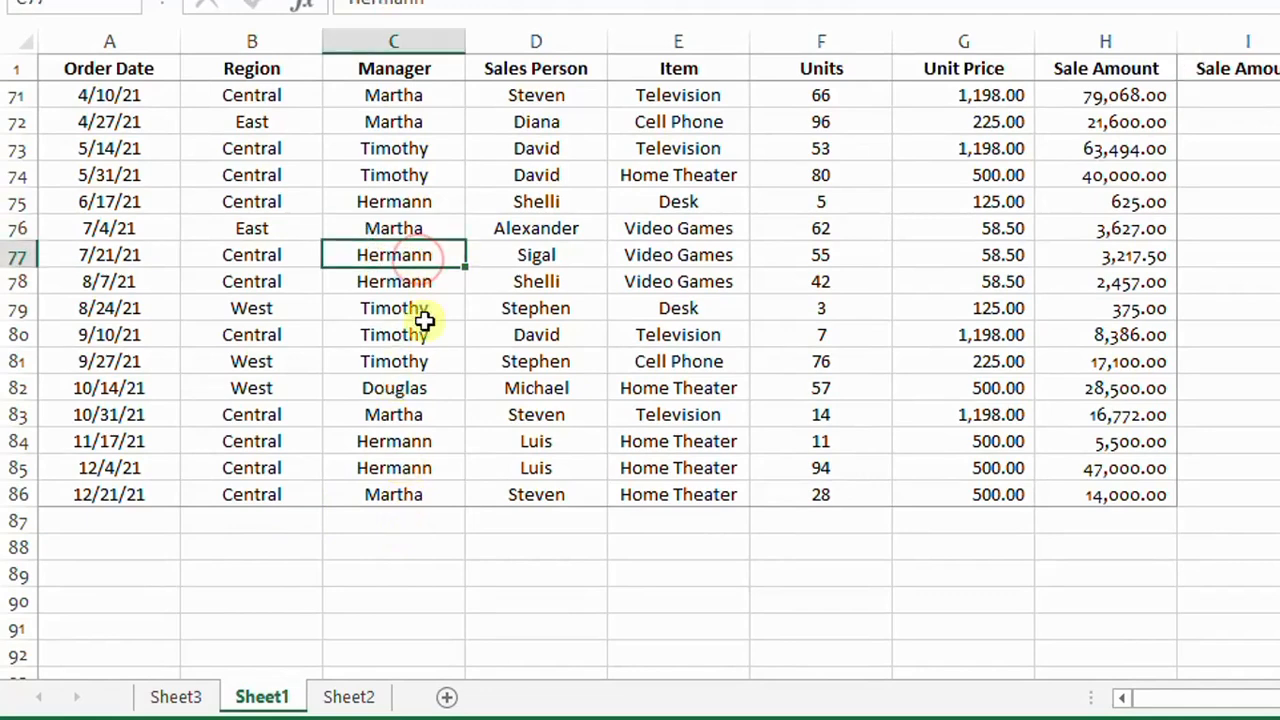
click(425, 309)
click(423, 338)
click(420, 390)
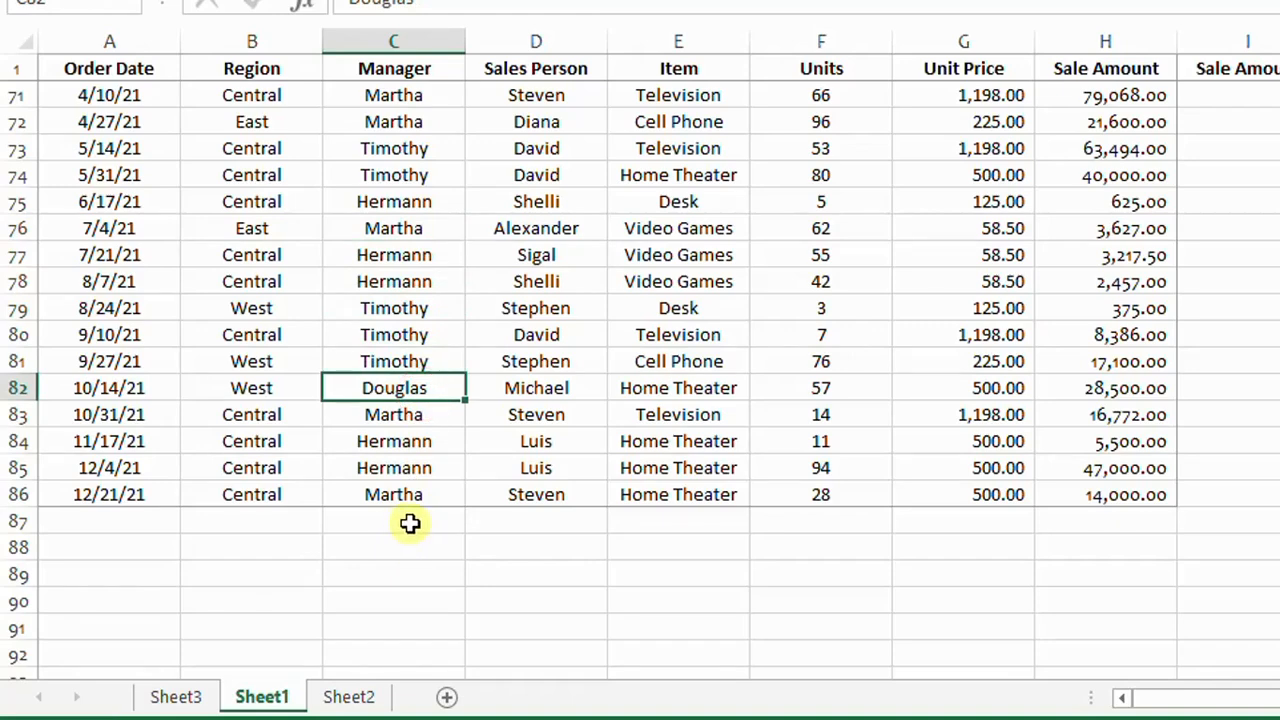
click(410, 522)
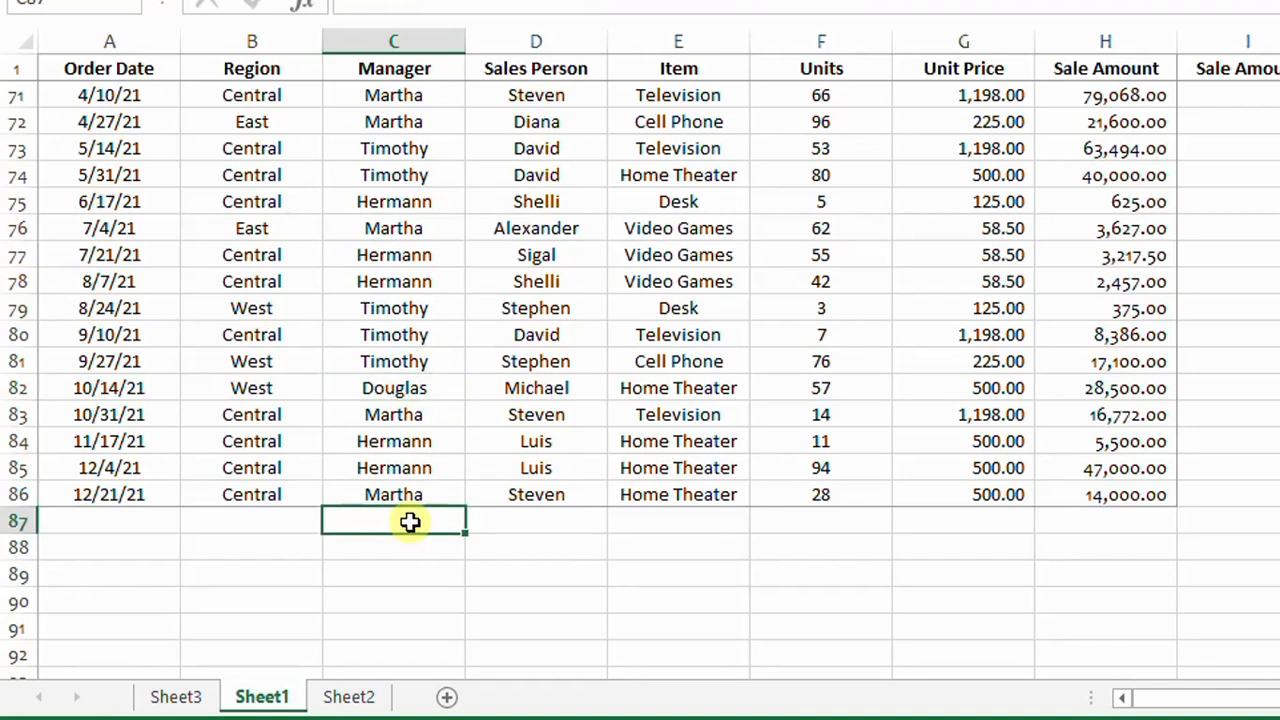
Step: Fill Region cell B87 with East, chosen from the pick list of the column's existing entries
key(alt+Down)
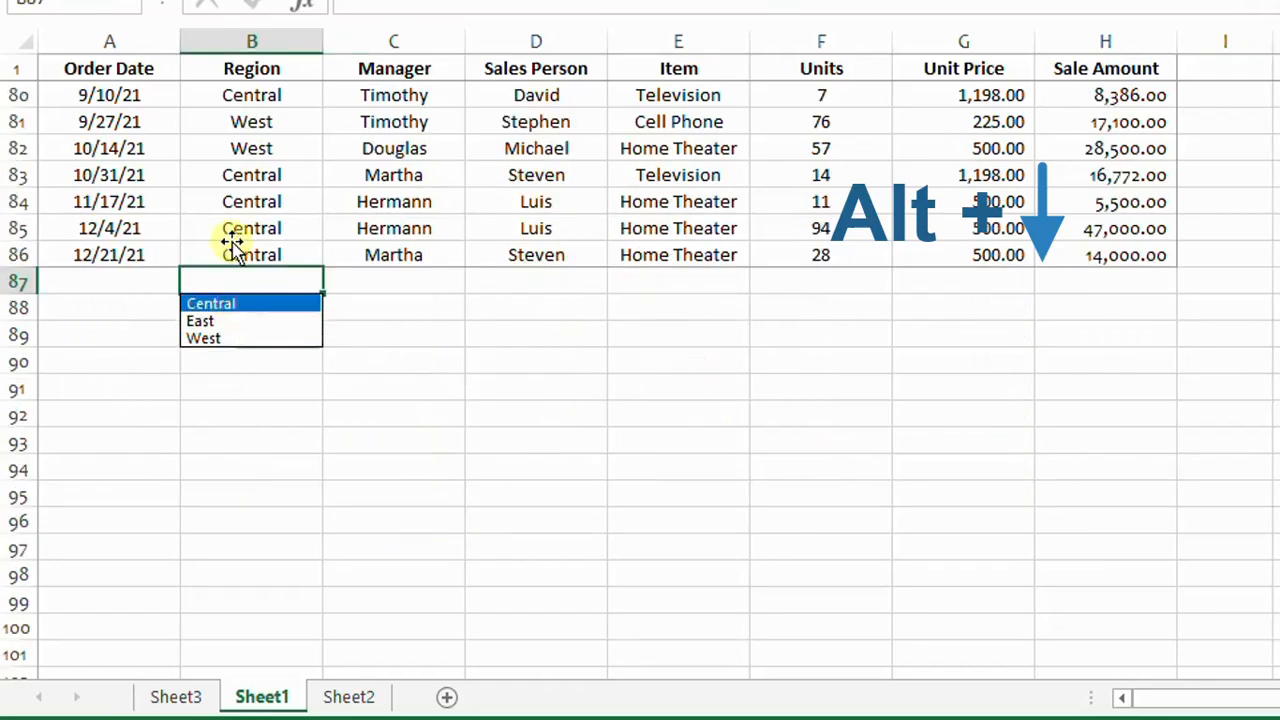
scroll(234, 240, up, 3)
scroll(263, 452, down, 1)
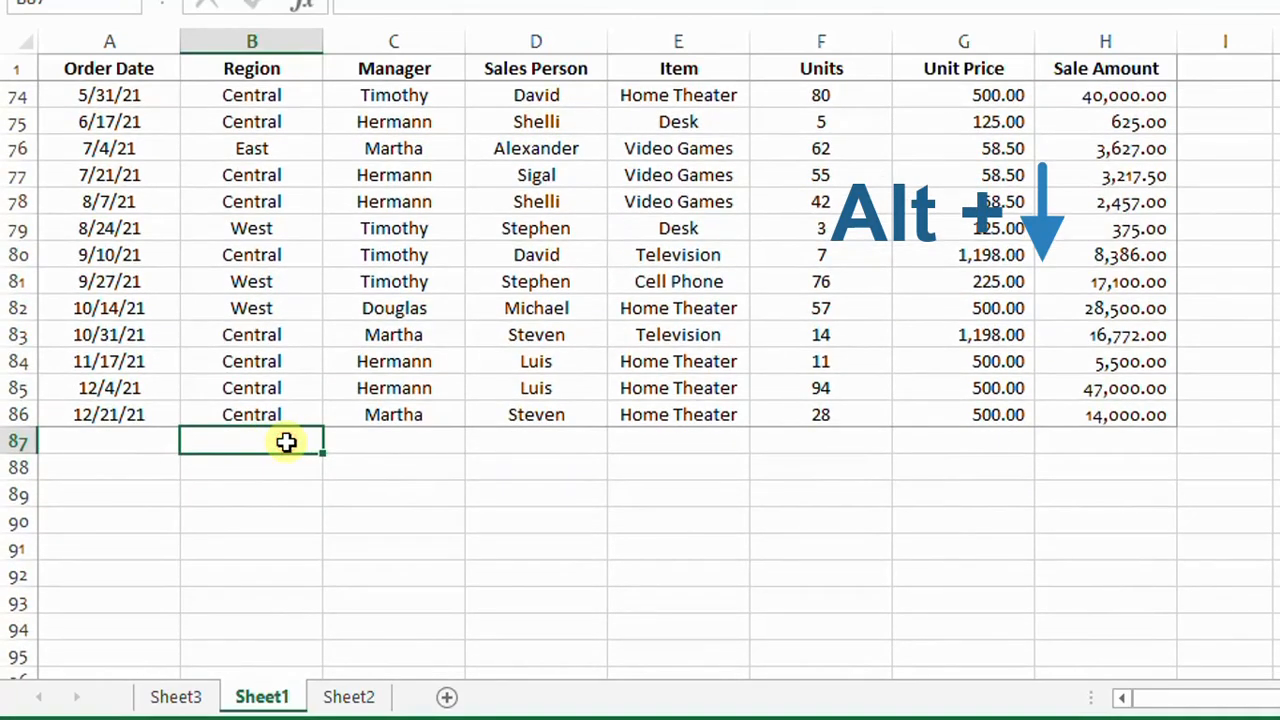
key(alt+Down)
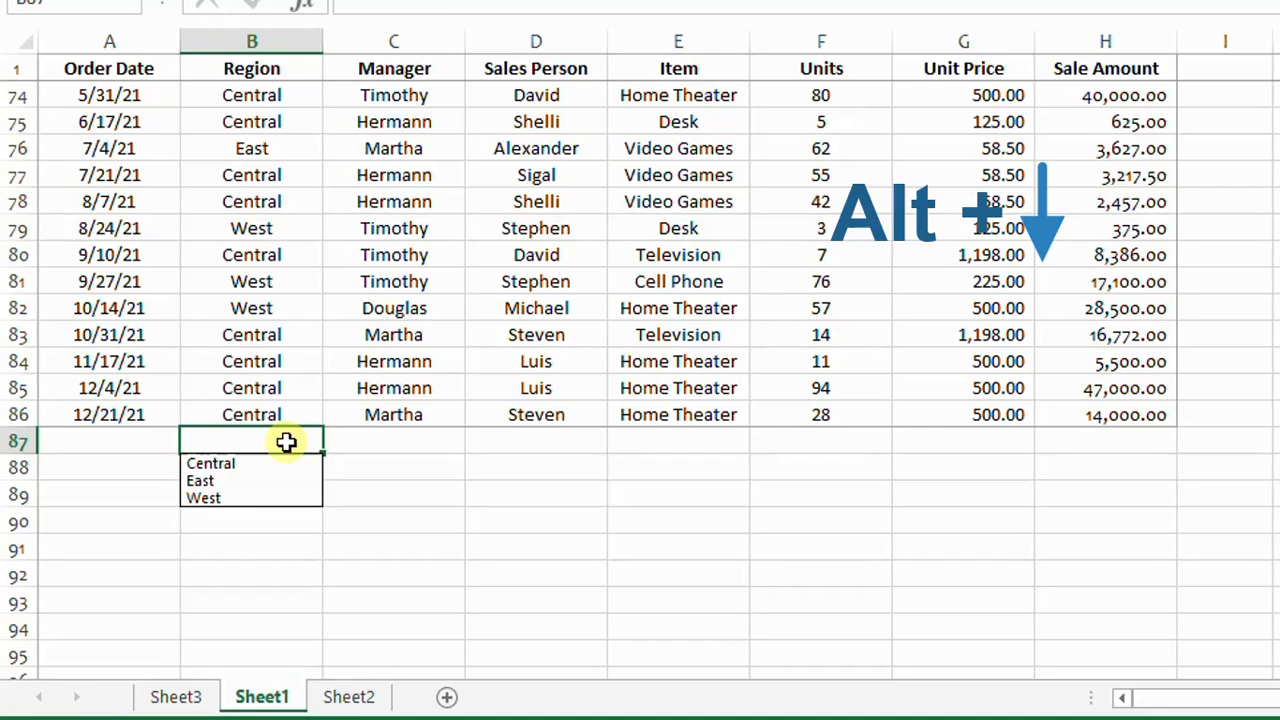
click(230, 483)
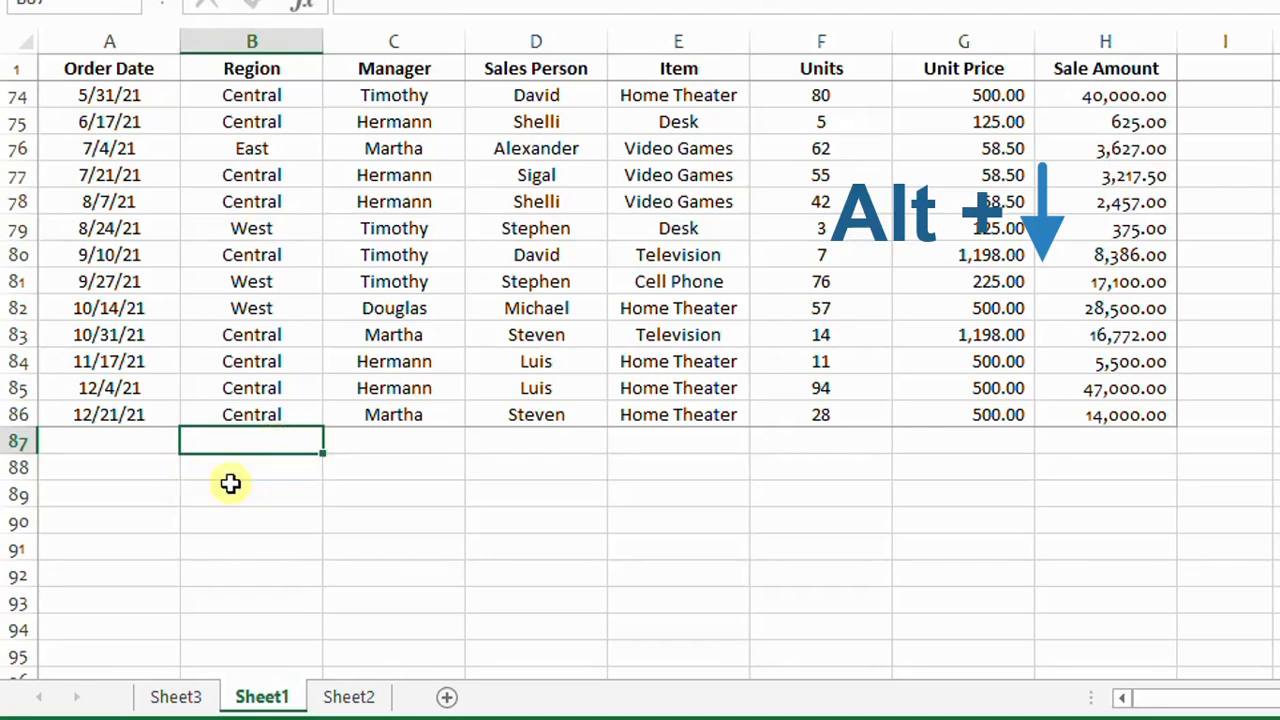
Step: Fill Manager cell C87 with the third name in the pick list of the column's existing entries
click(392, 440)
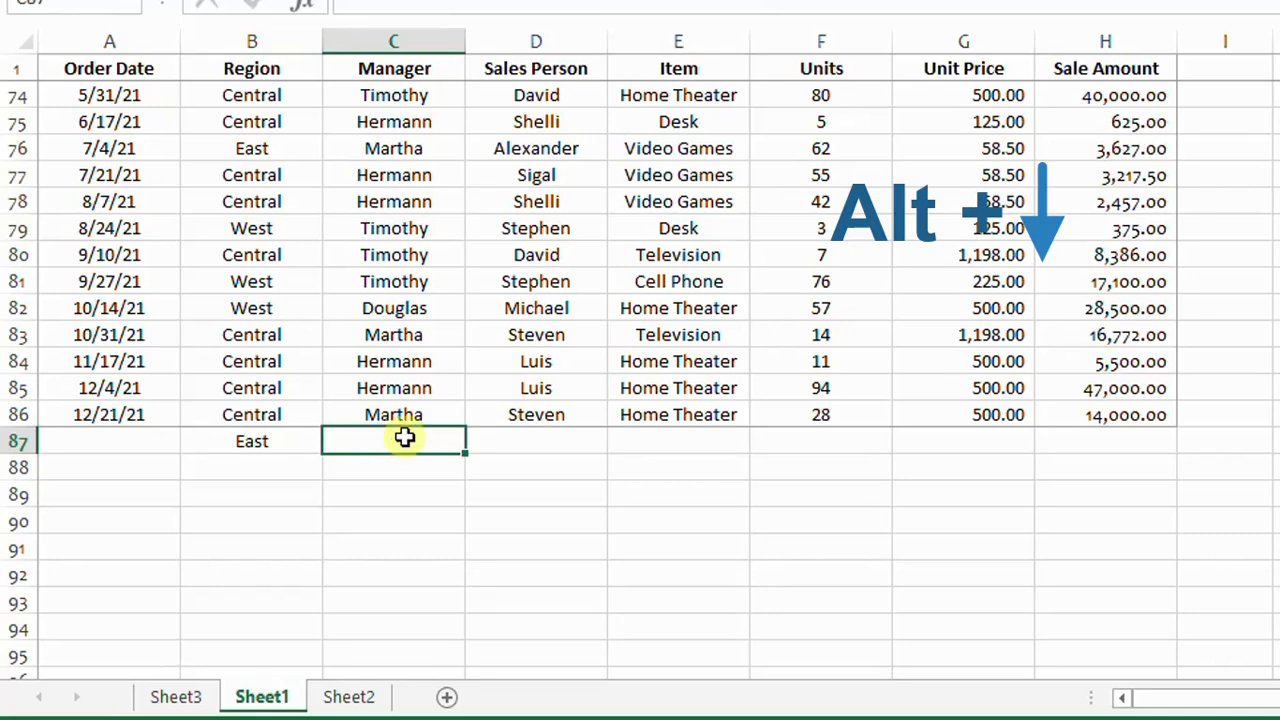
key(alt+Down)
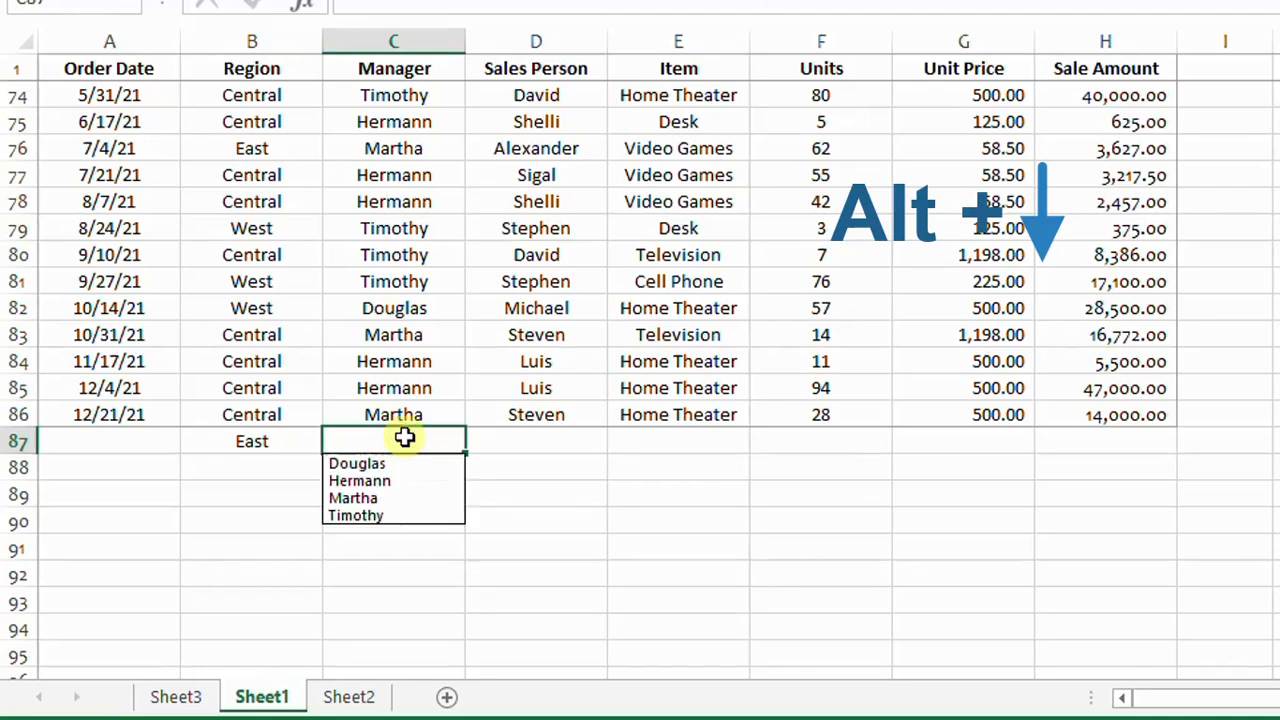
click(371, 498)
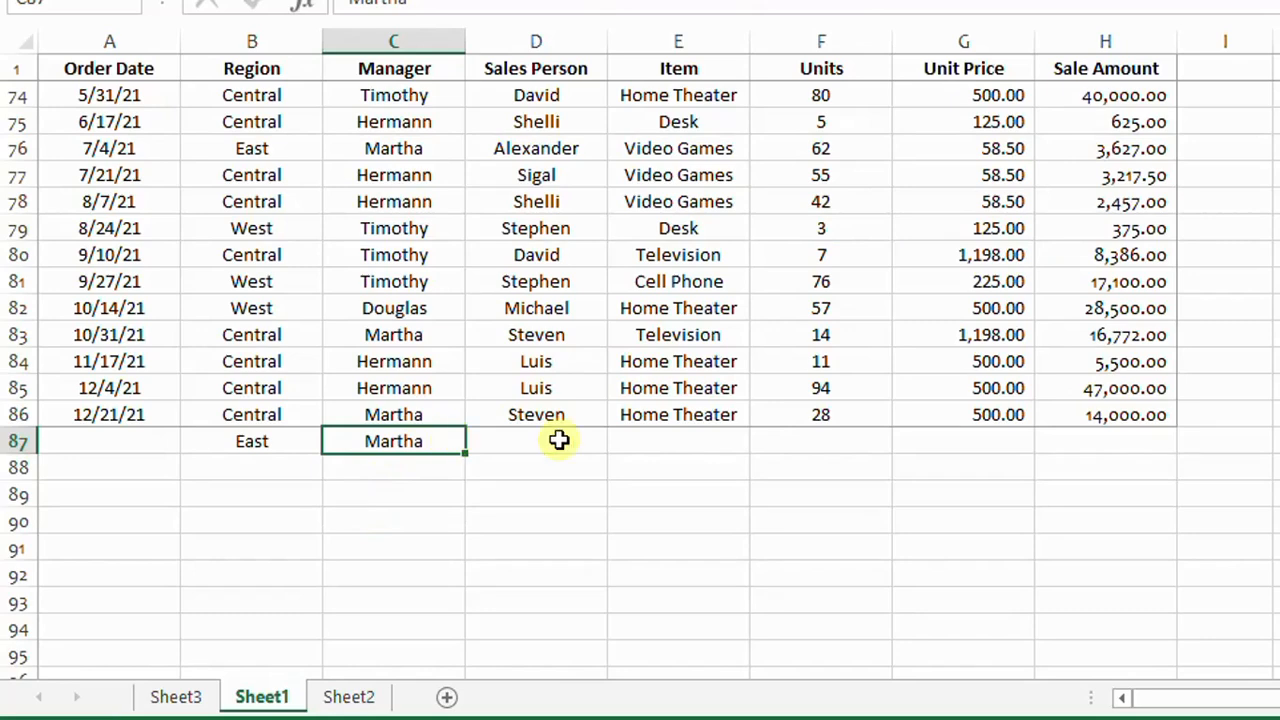